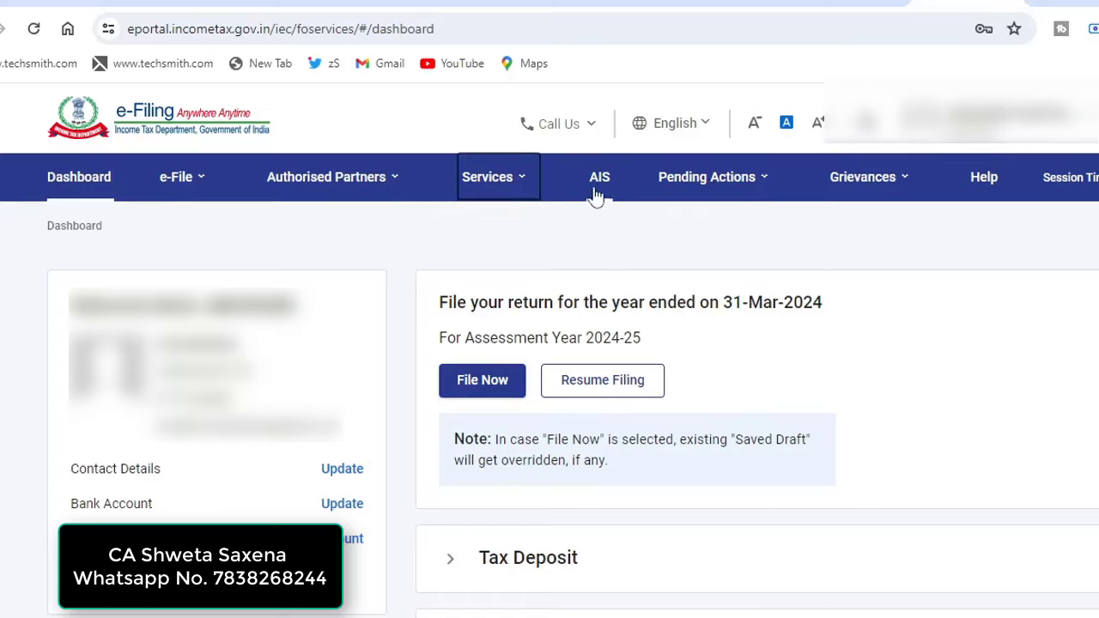
View the Taxpayer Information Summary (TIS) in the AIS compliance portal, and return to the e-Filing dashboard.
click(599, 191)
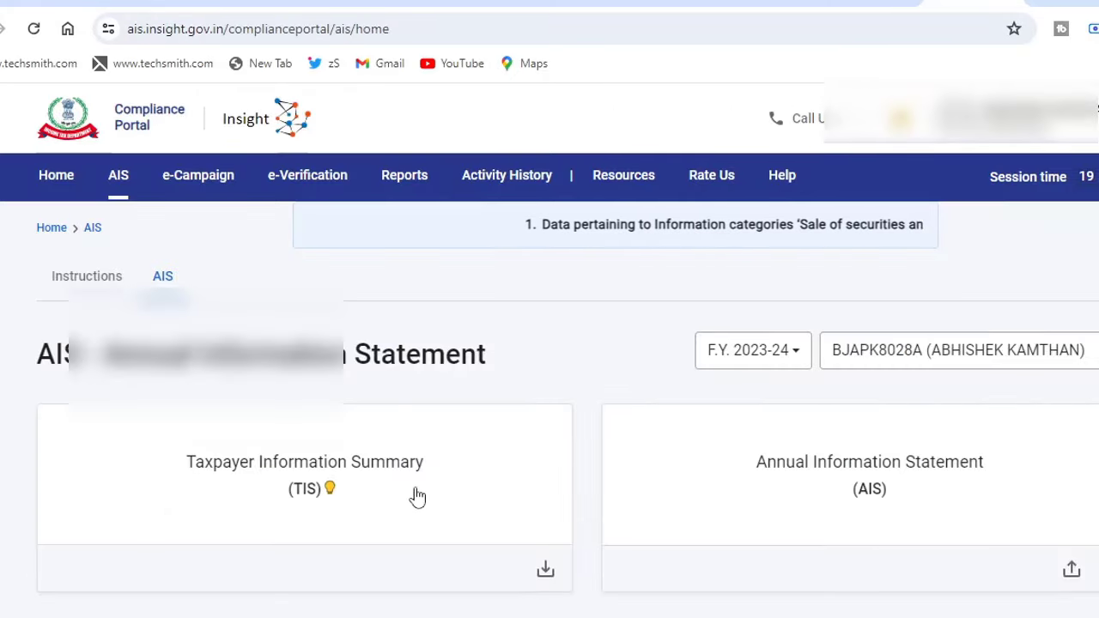
click(417, 497)
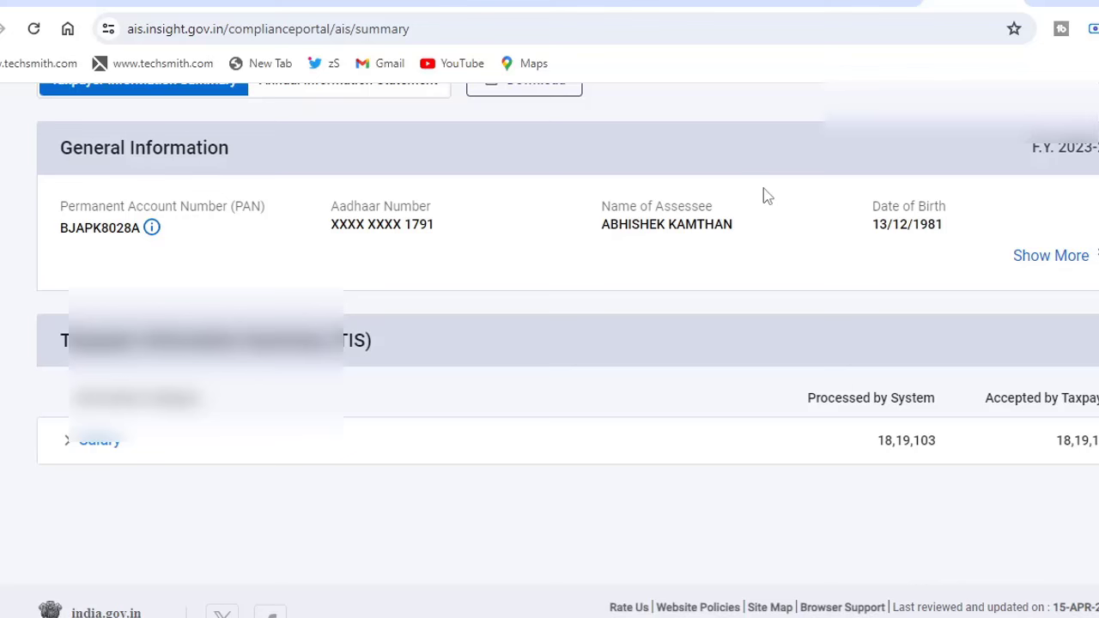
click(860, 3)
Go to Form 26AS on the TRACES site, accepting the Form 16/16A notice, and open the View Tax Credit page.
mouse_move(187, 229)
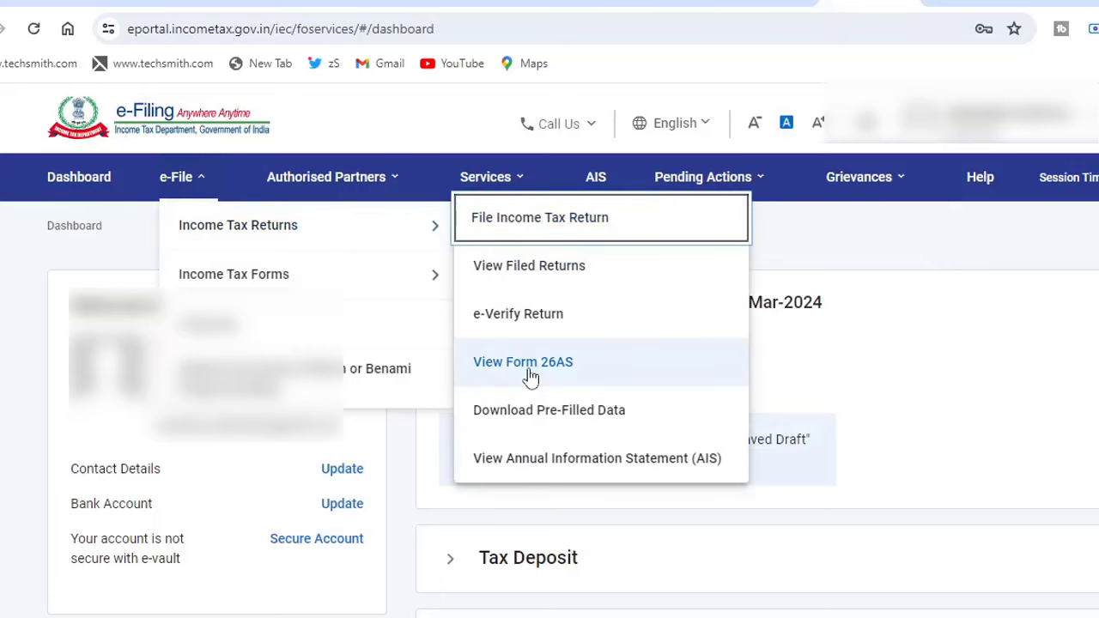
click(532, 378)
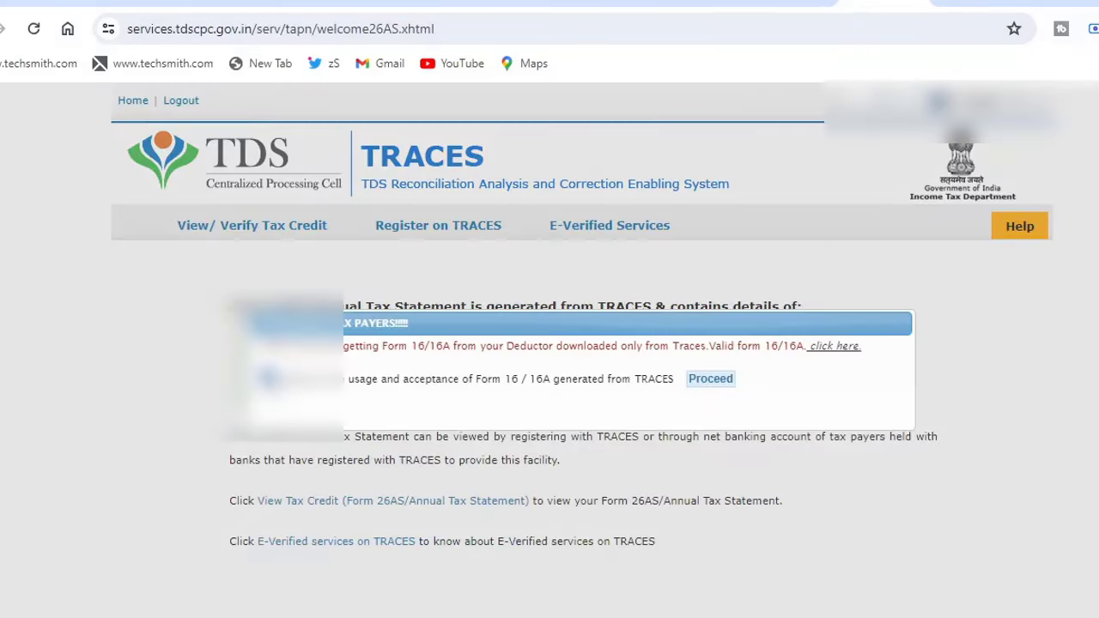
click(717, 383)
click(362, 510)
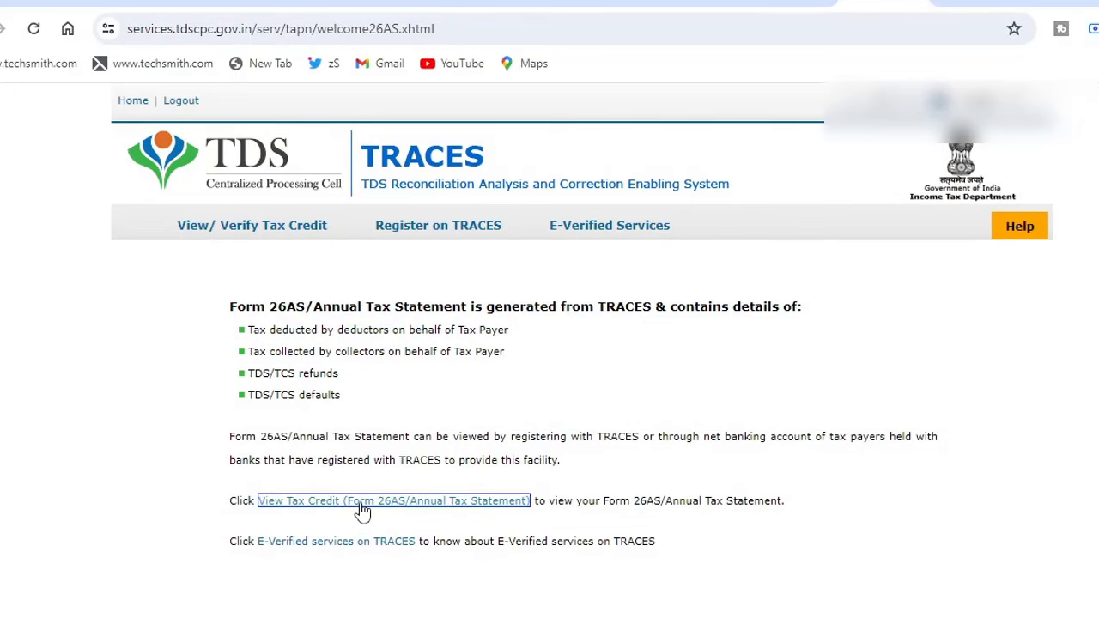
Display Form 26AS for assessment year 2024-25 as HTML and review the tax deducted at source details.
click(652, 321)
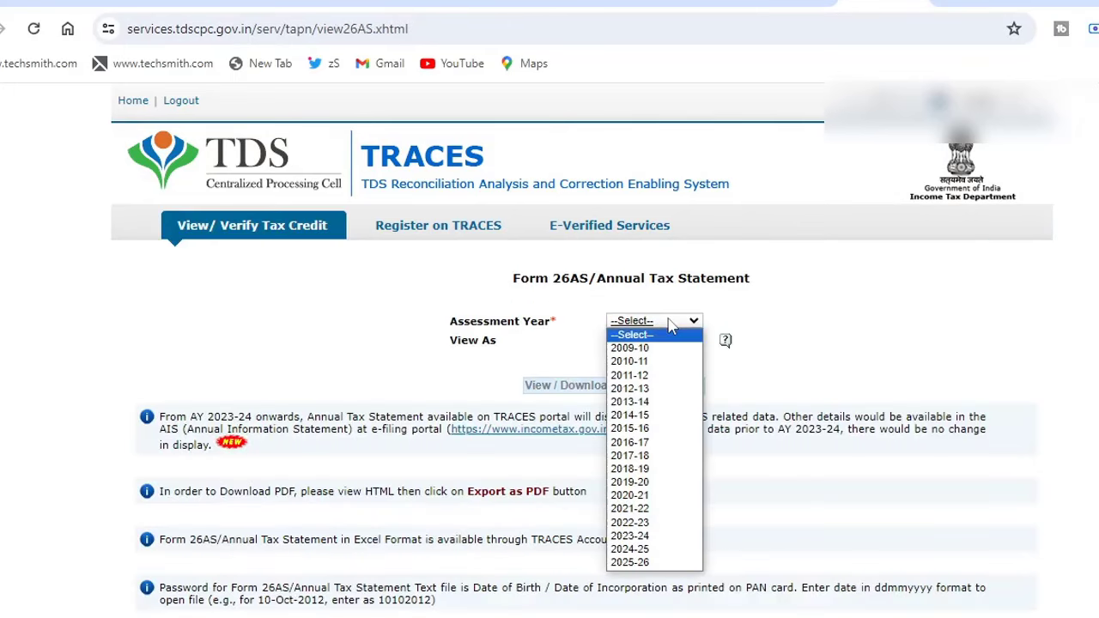
click(630, 550)
click(635, 340)
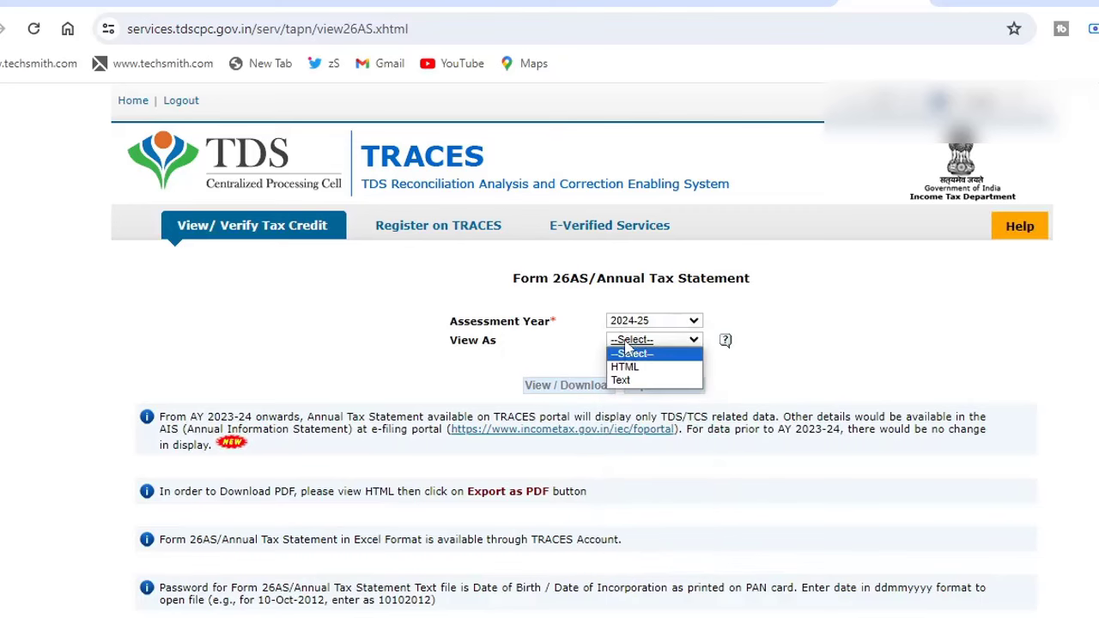
click(626, 367)
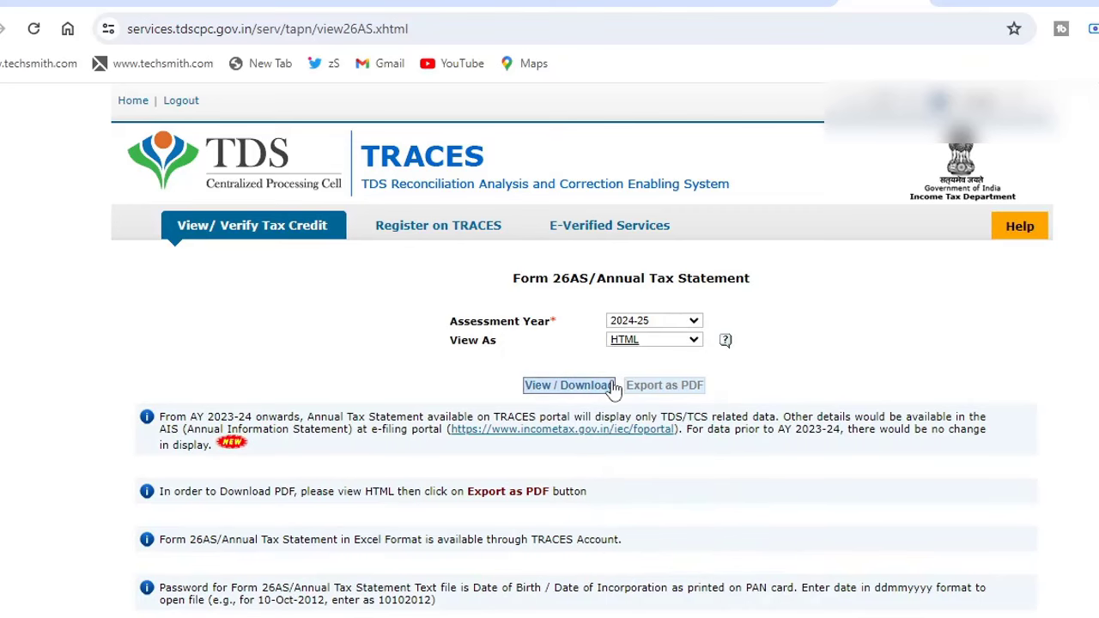
click(554, 386)
scroll(774, 359, down, 5)
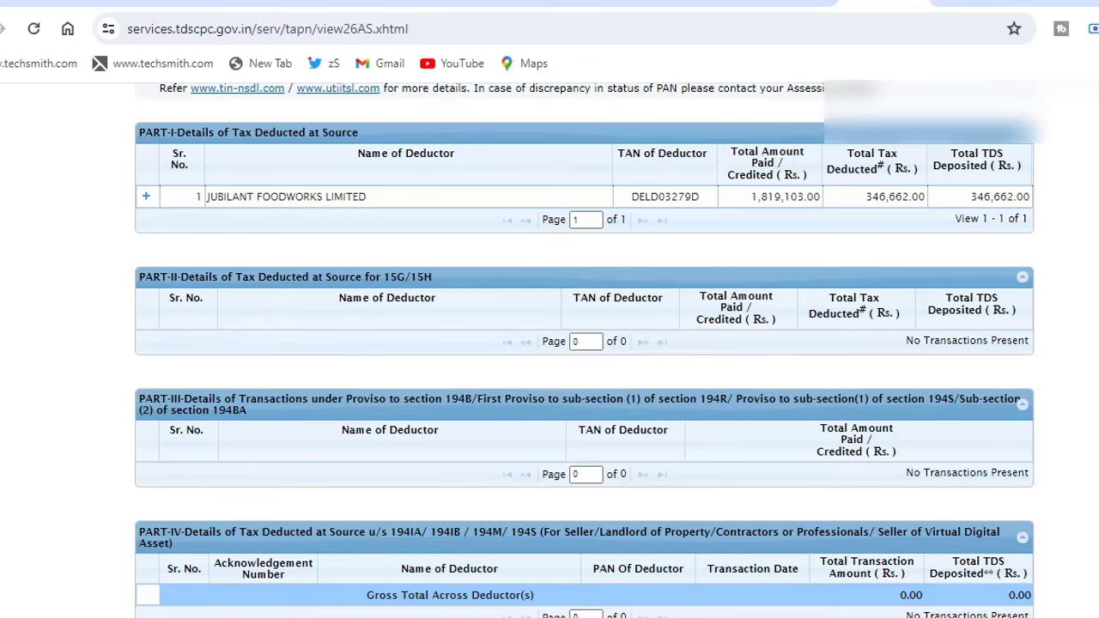
Return to the e-Filing dashboard and start a new A.Y. 2024-25 return in online mode with Individual status.
click(791, 4)
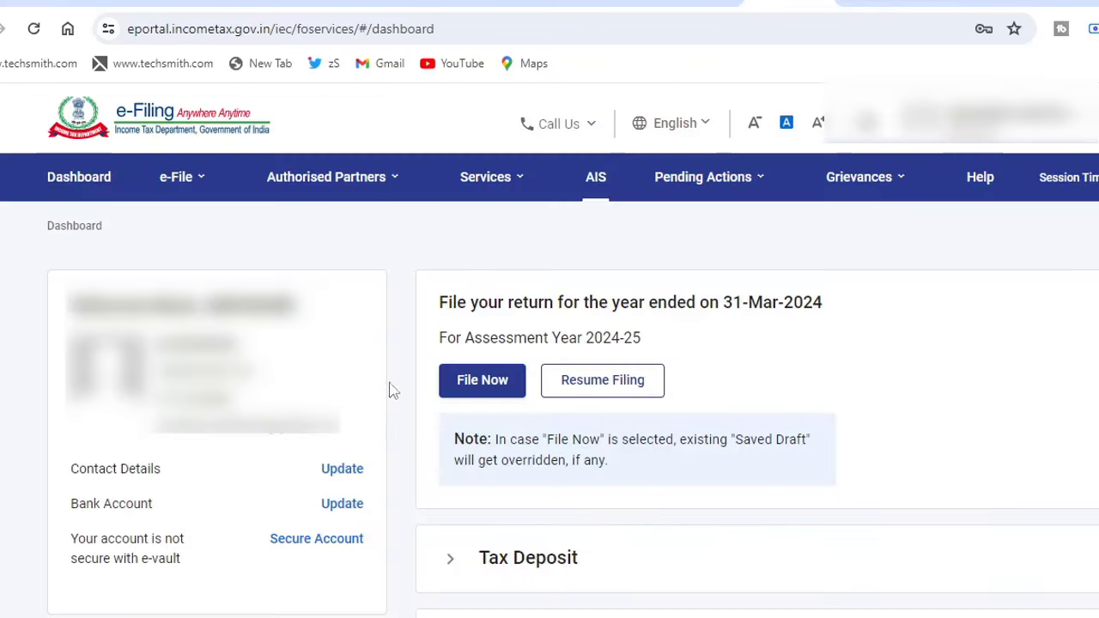
click(481, 391)
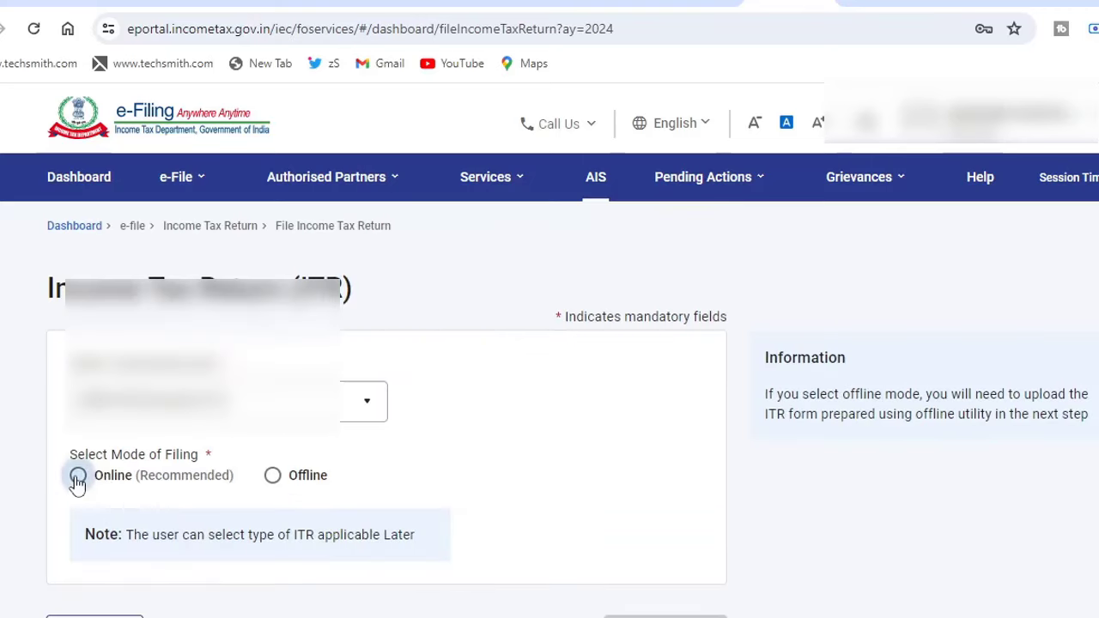
click(77, 476)
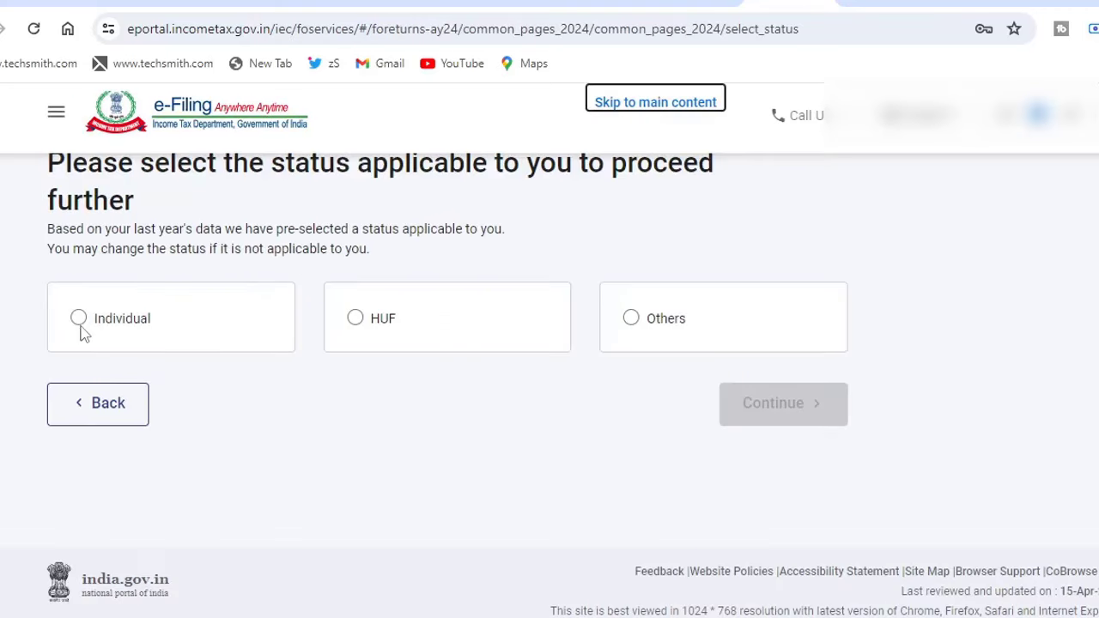
click(78, 319)
click(782, 413)
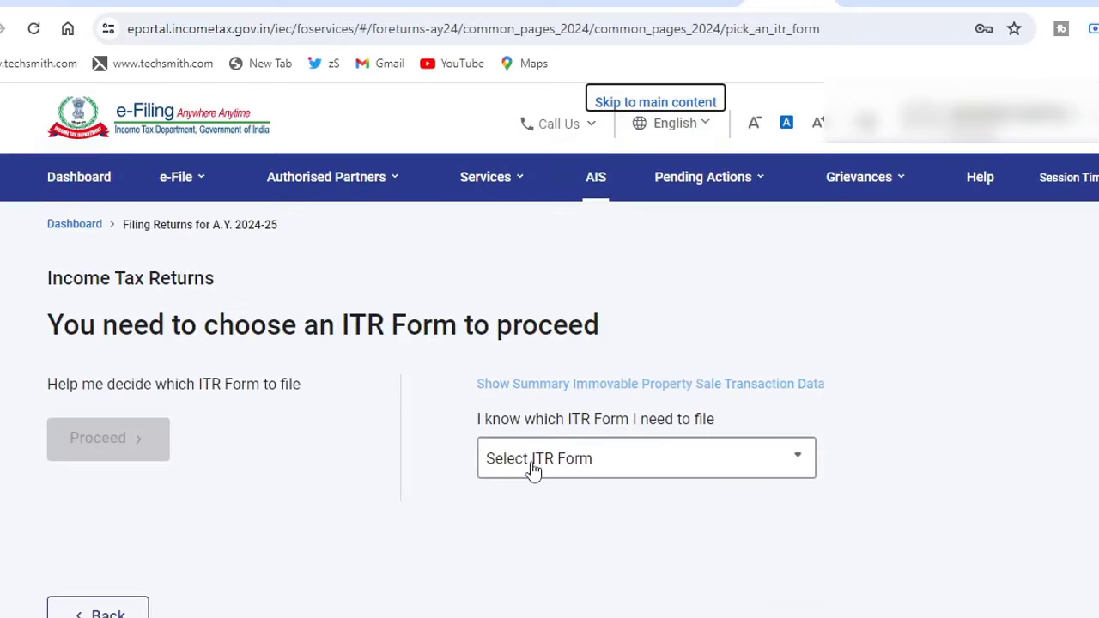
Choose ITR-1 as the return form and proceed to the filing reason questions.
click(533, 469)
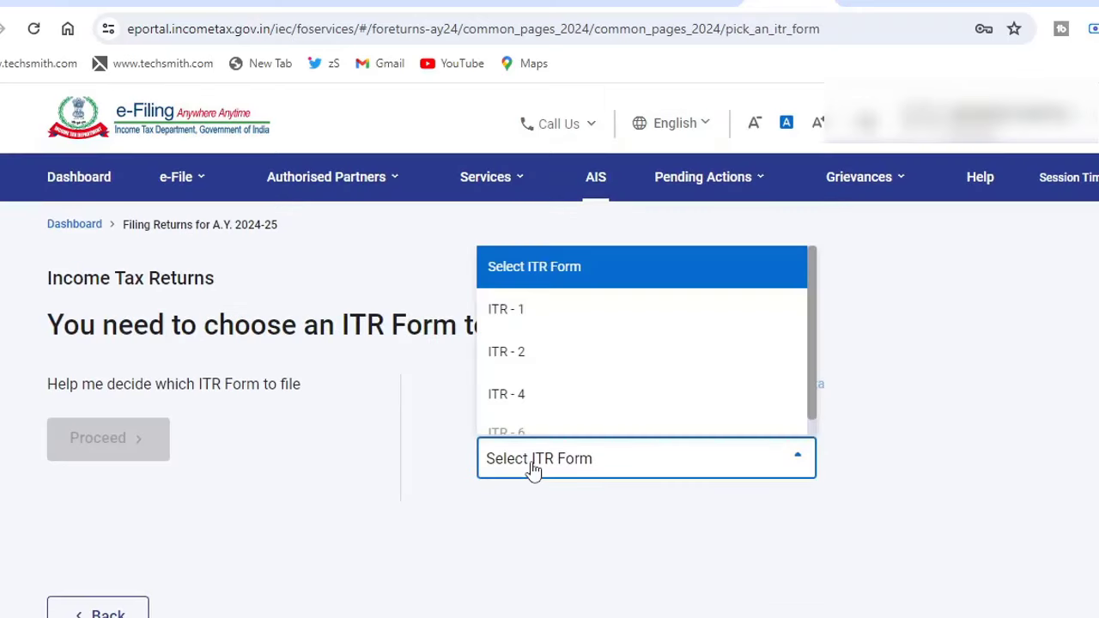
click(507, 311)
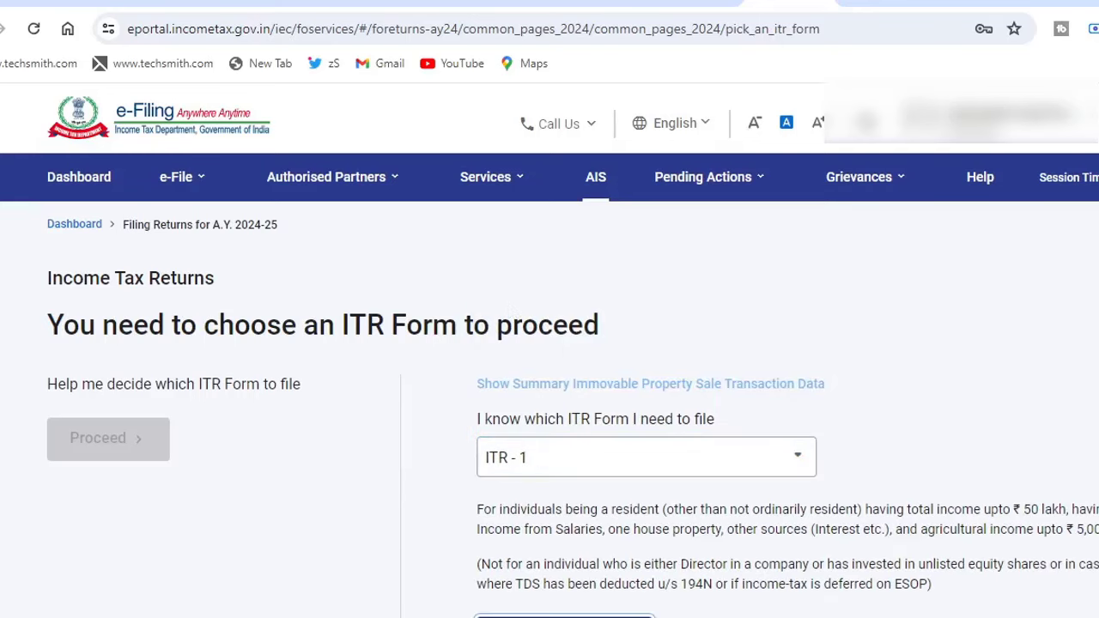
click(565, 617)
click(257, 601)
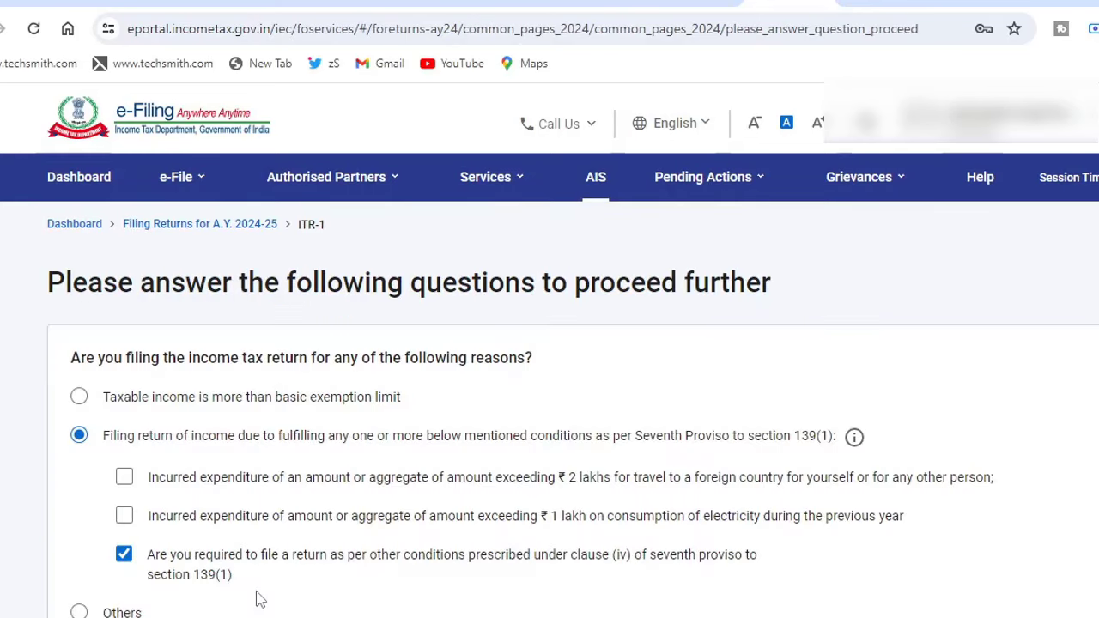
Give "Taxable income is more than basic exemption limit" as the filing reason and continue to the return summary.
click(80, 397)
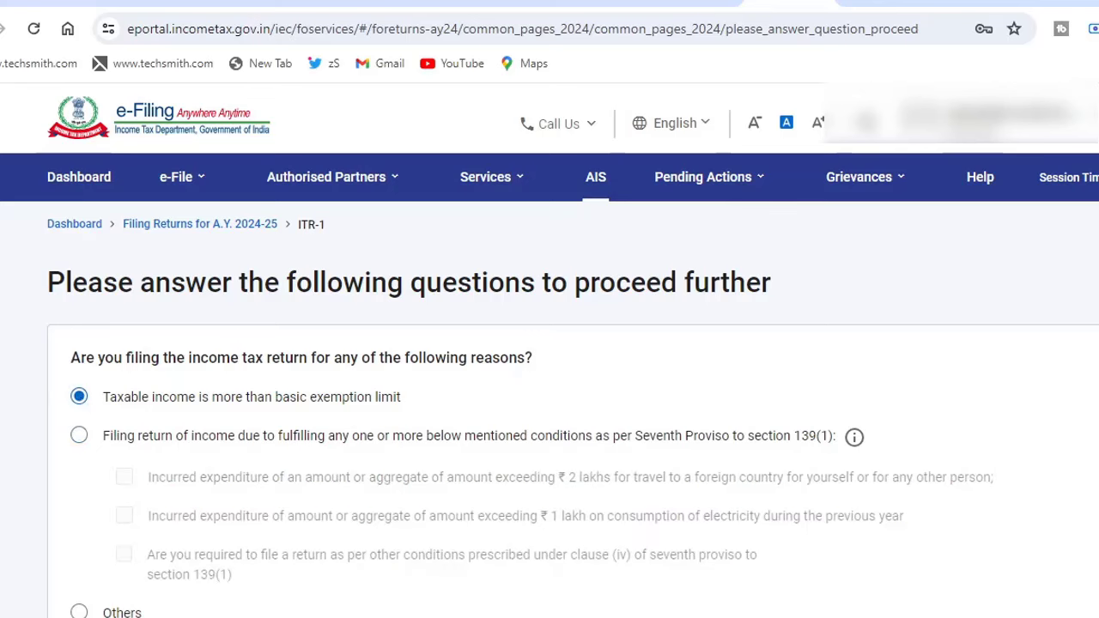
scroll(1016, 554, down, 2)
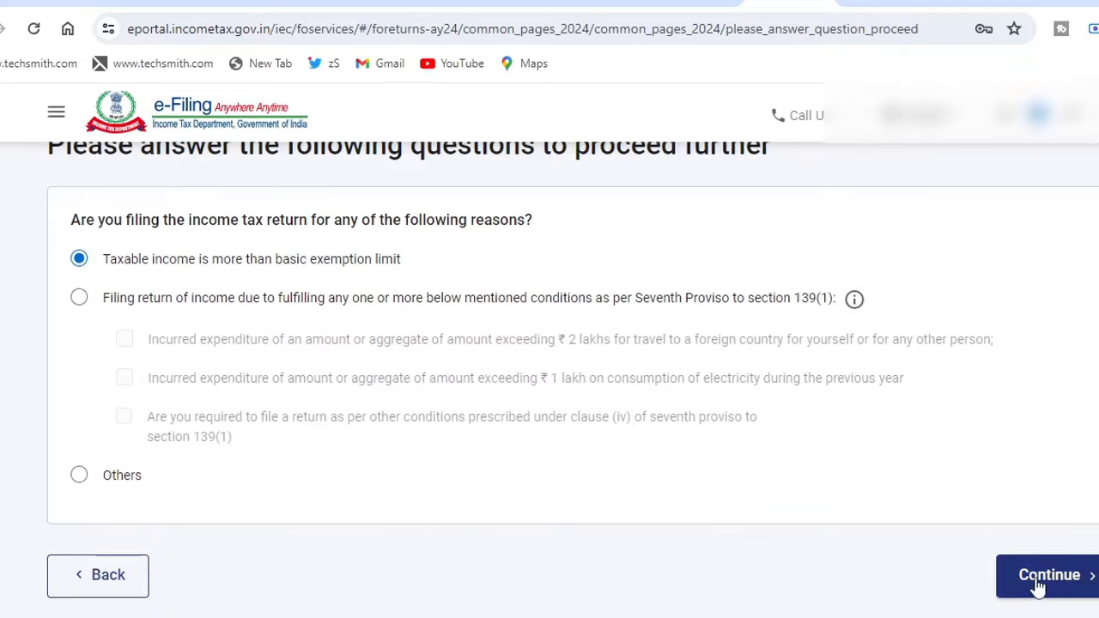
click(1030, 577)
click(589, 521)
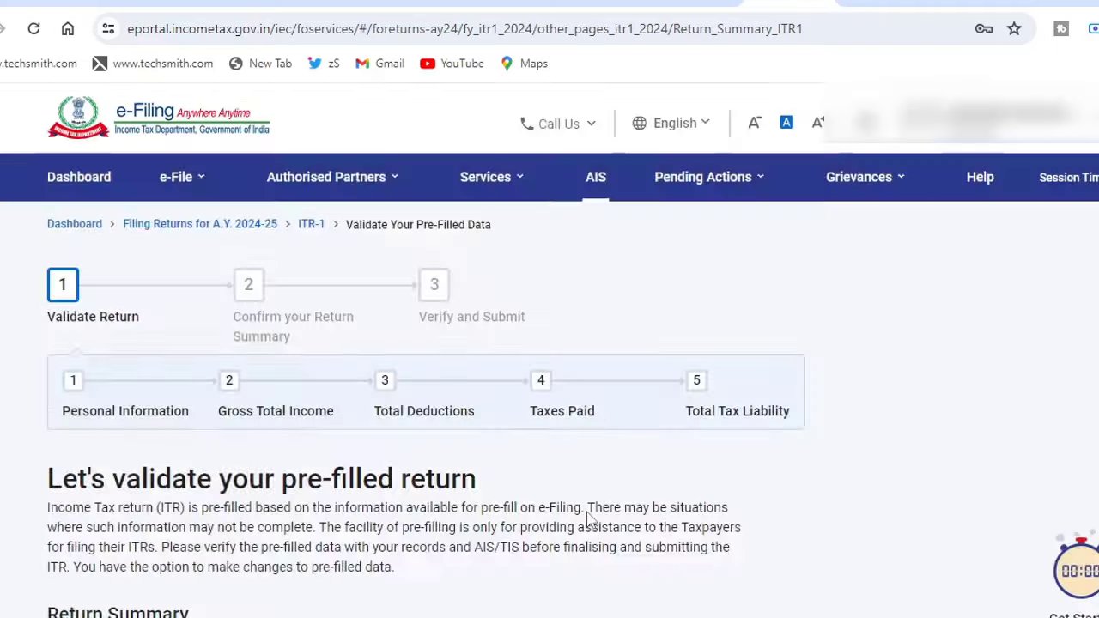
Open the Personal Information section of the return and set the nature of employment to Others.
scroll(940, 418, down, 5)
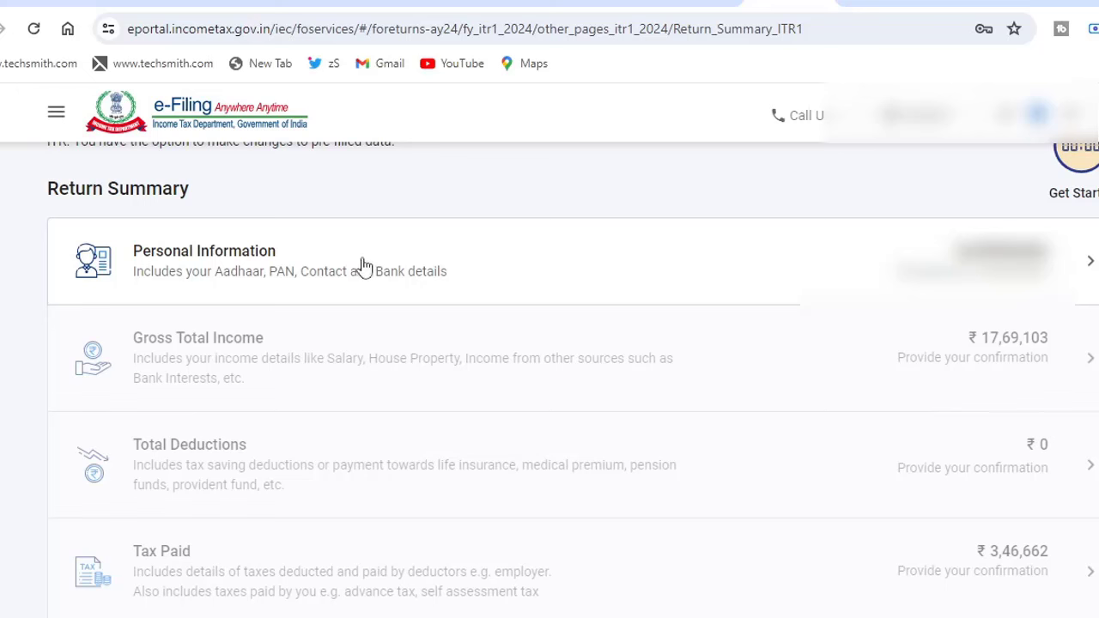
click(501, 290)
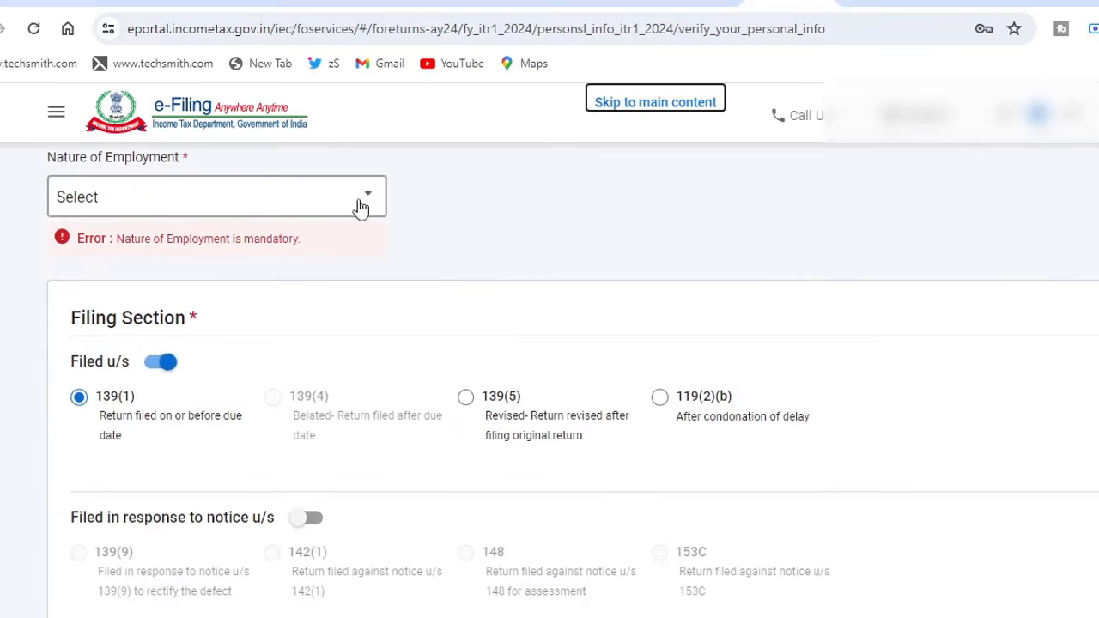
click(360, 206)
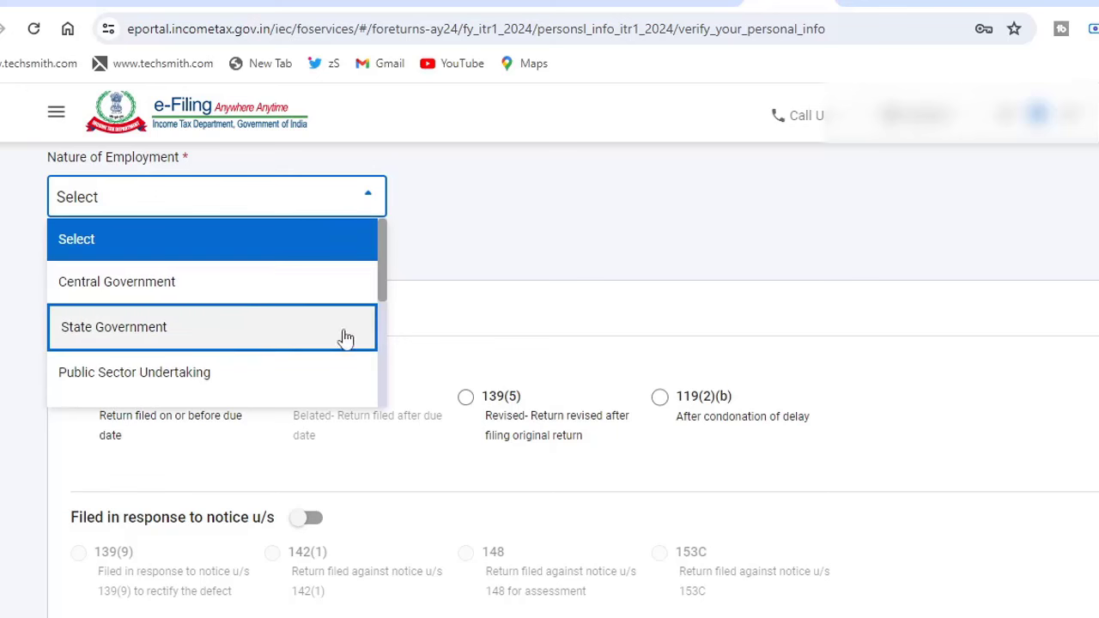
drag(383, 293, 376, 395)
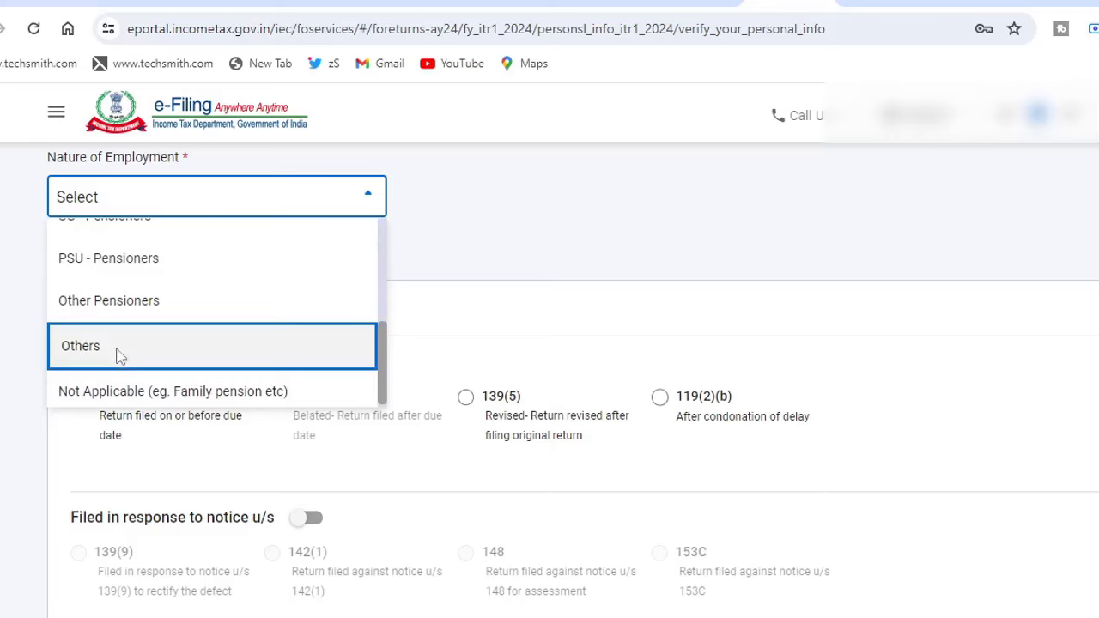
click(116, 354)
Review the filing section, tax regime option and bank details, and confirm the personal information.
scroll(427, 284, down, 2)
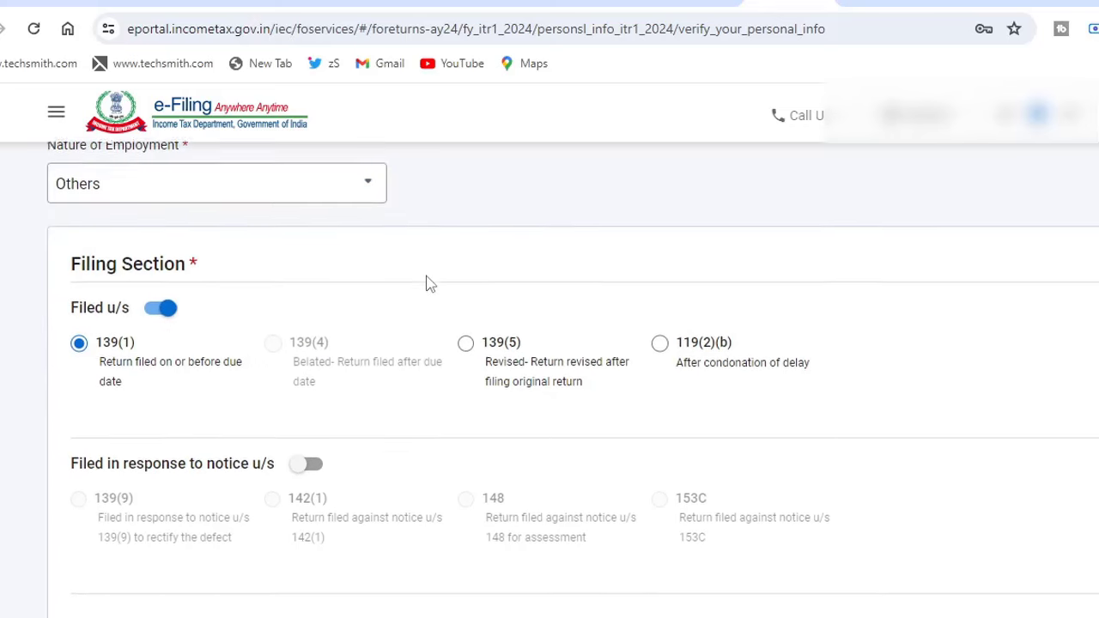
scroll(428, 285, down, 5)
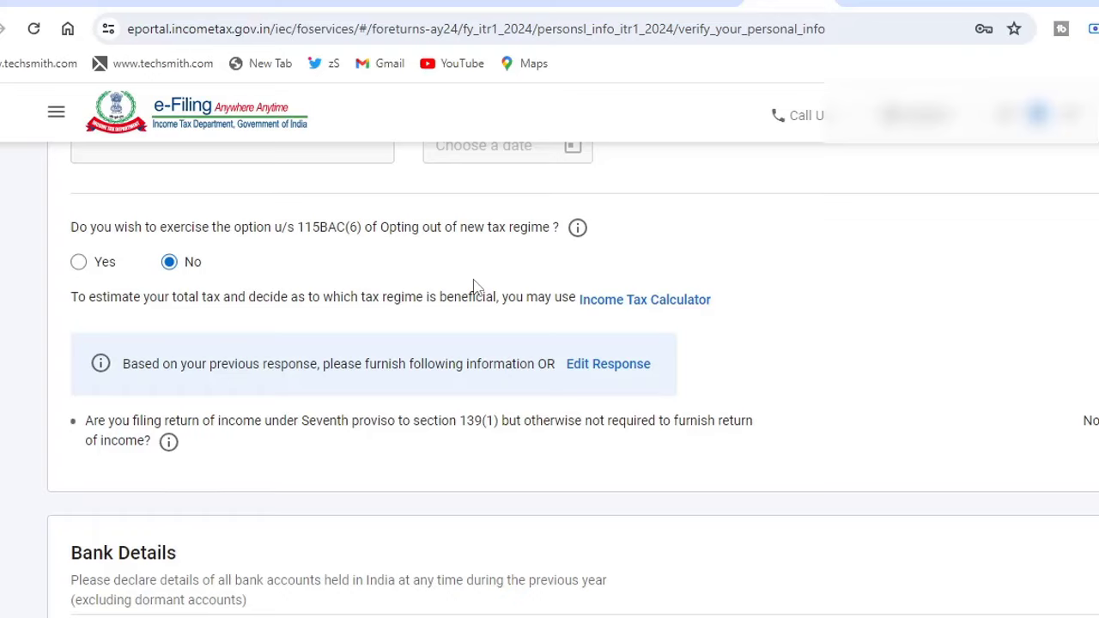
scroll(477, 286, down, 5)
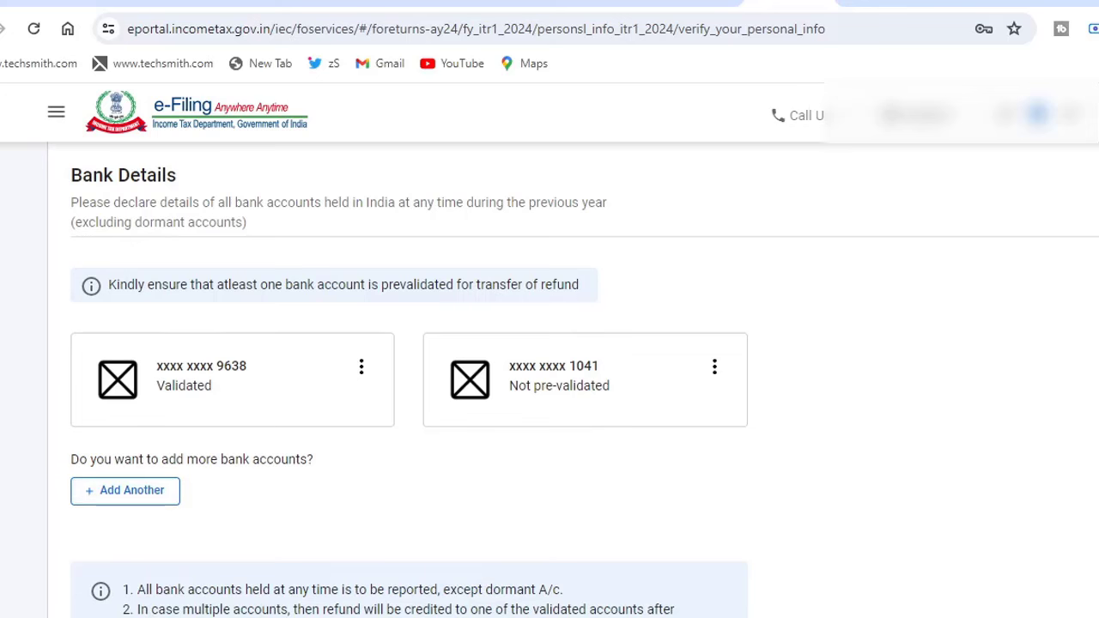
scroll(550, 378, down, 2)
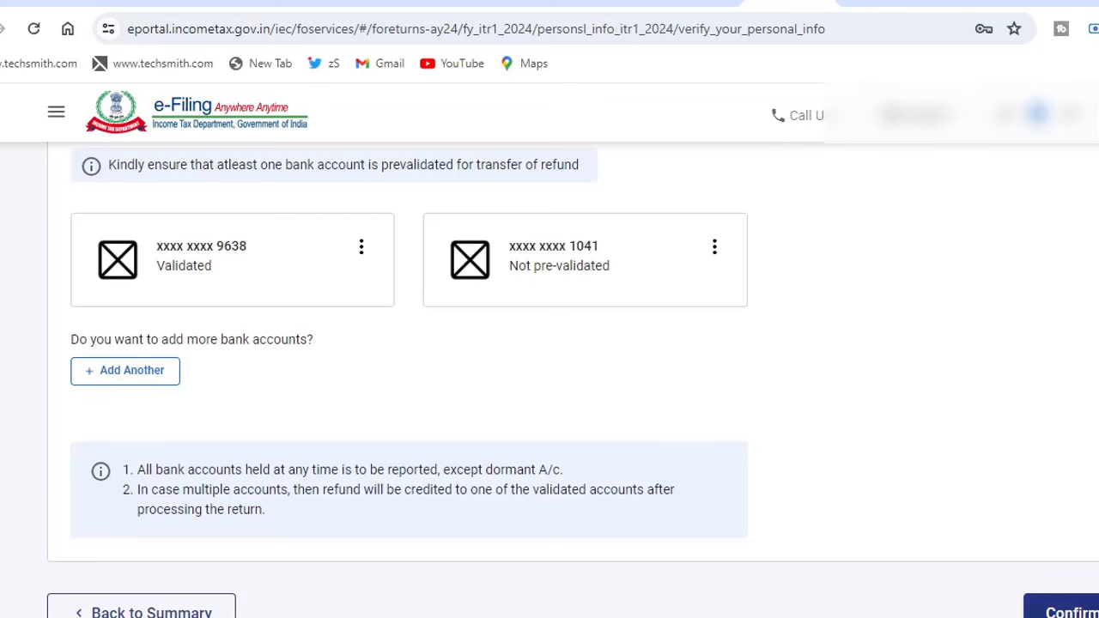
click(1069, 611)
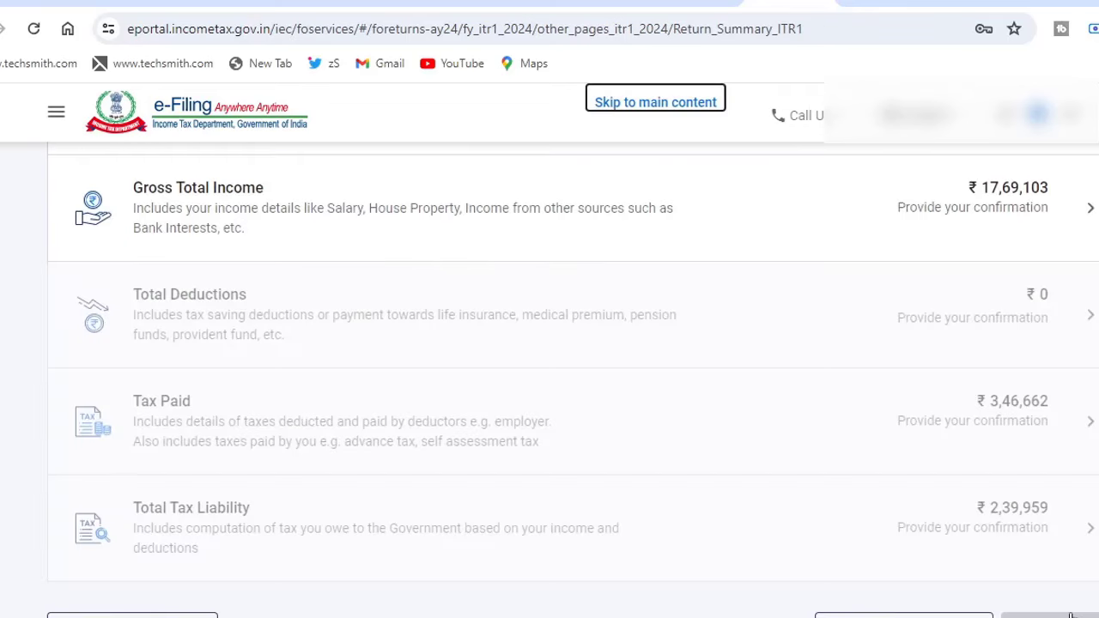
Open Gross Total Income, proceed past the salary exemption questions, review the salary, allowance and deduction fields in edit mode, and save them.
click(575, 245)
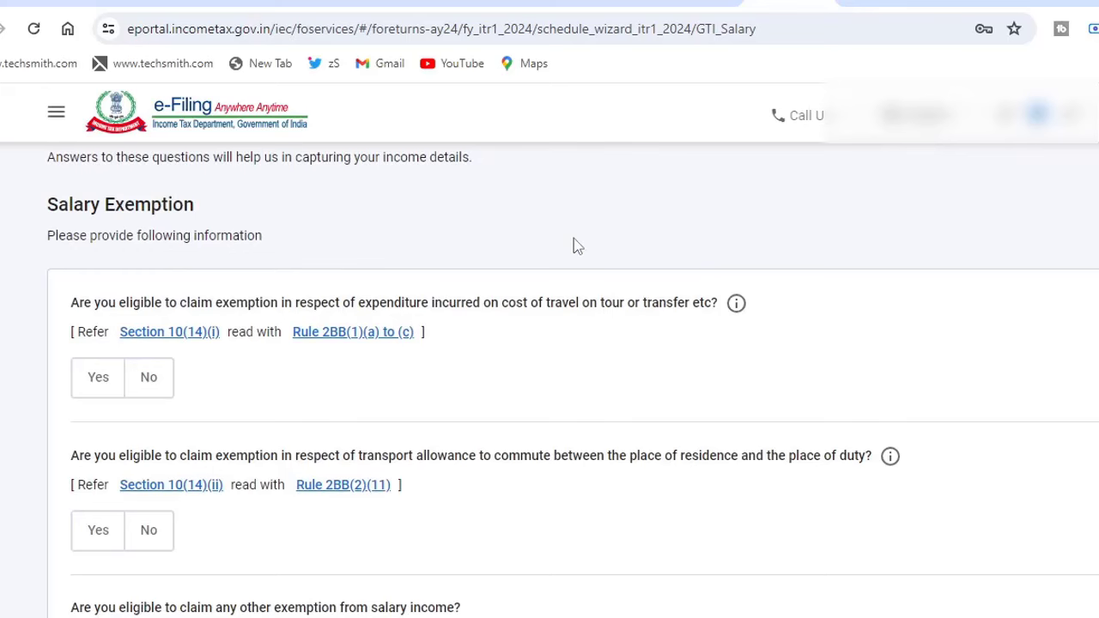
scroll(574, 245, down, 1)
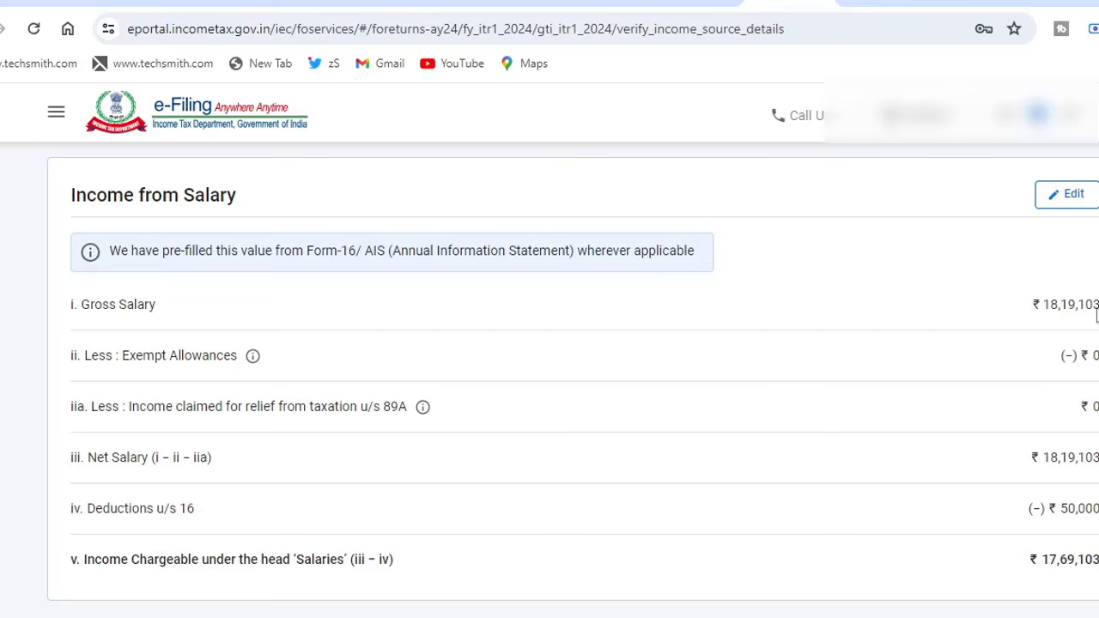
click(1069, 194)
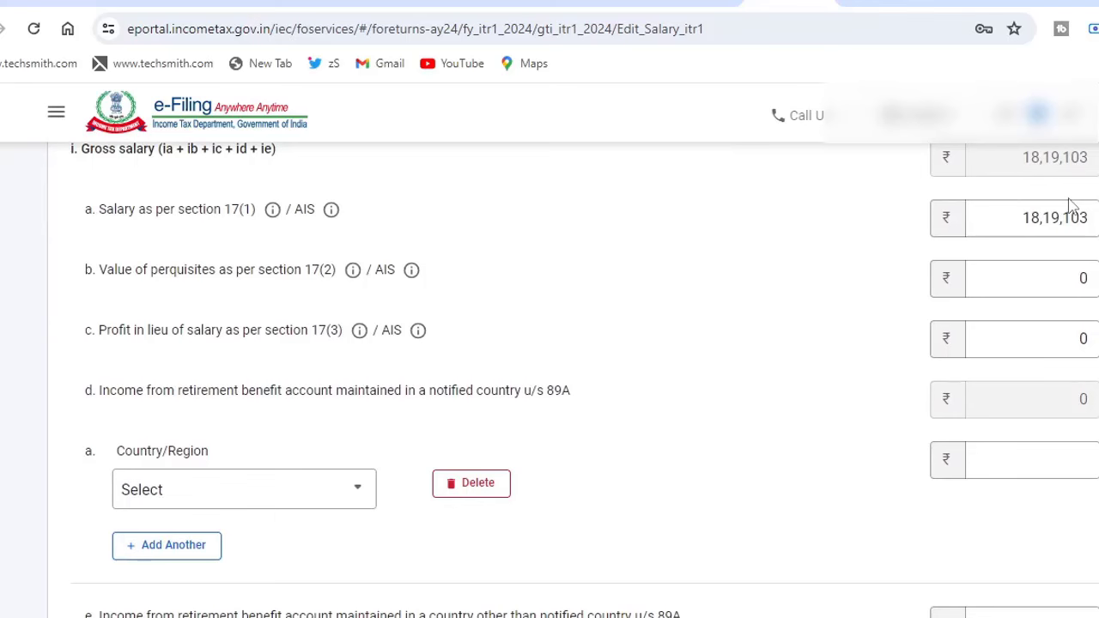
scroll(854, 420, down, 8)
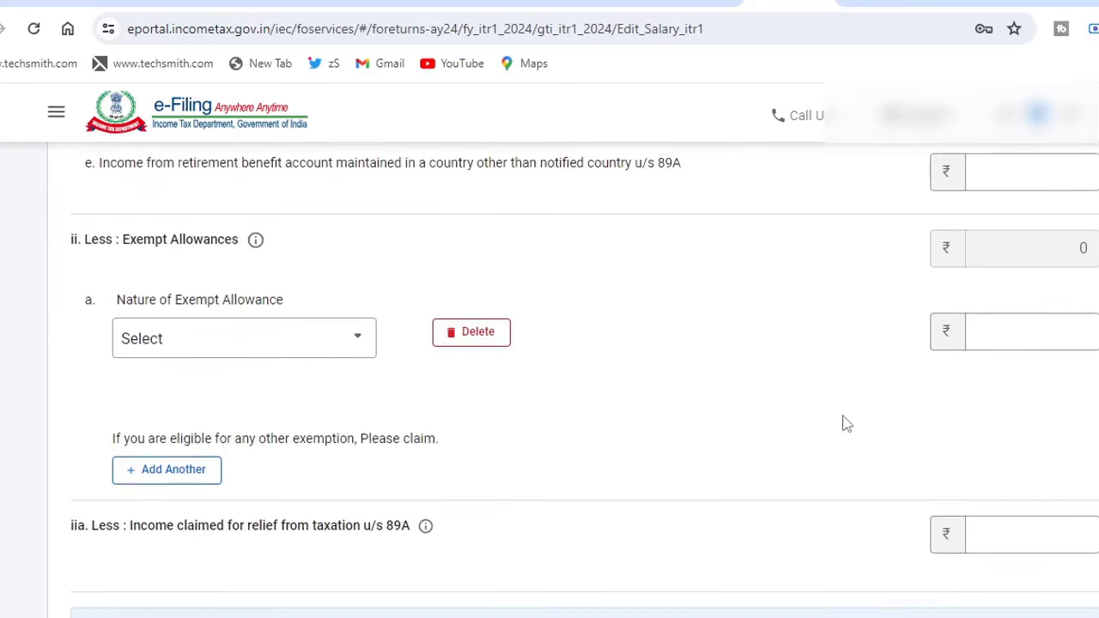
scroll(844, 422, down, 2)
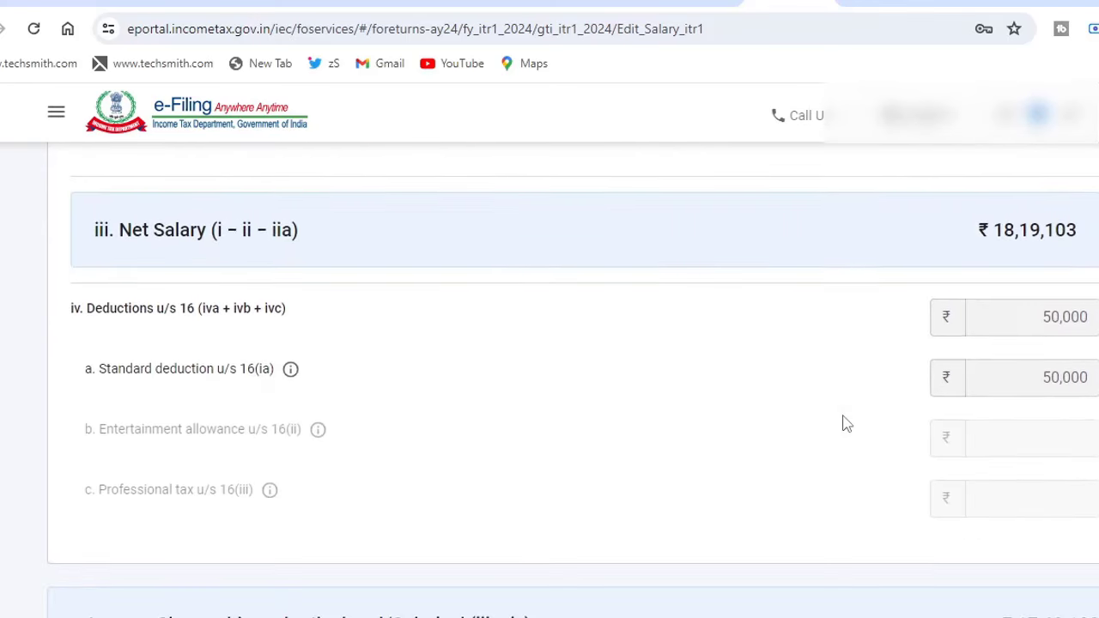
scroll(1077, 381, down, 2)
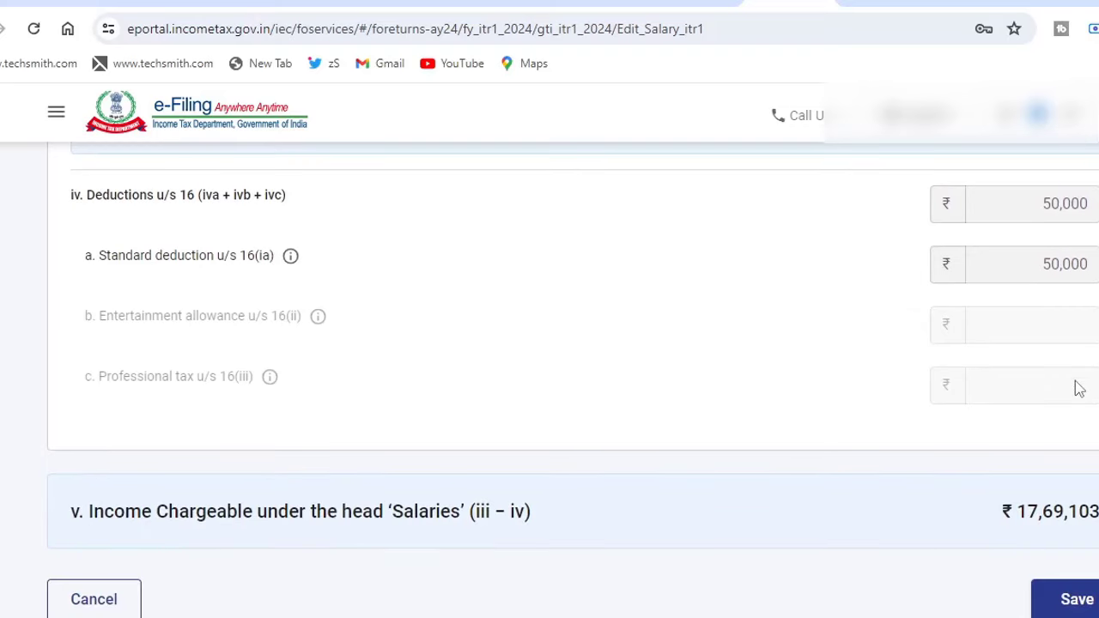
click(1073, 601)
scroll(1069, 611, down, 4)
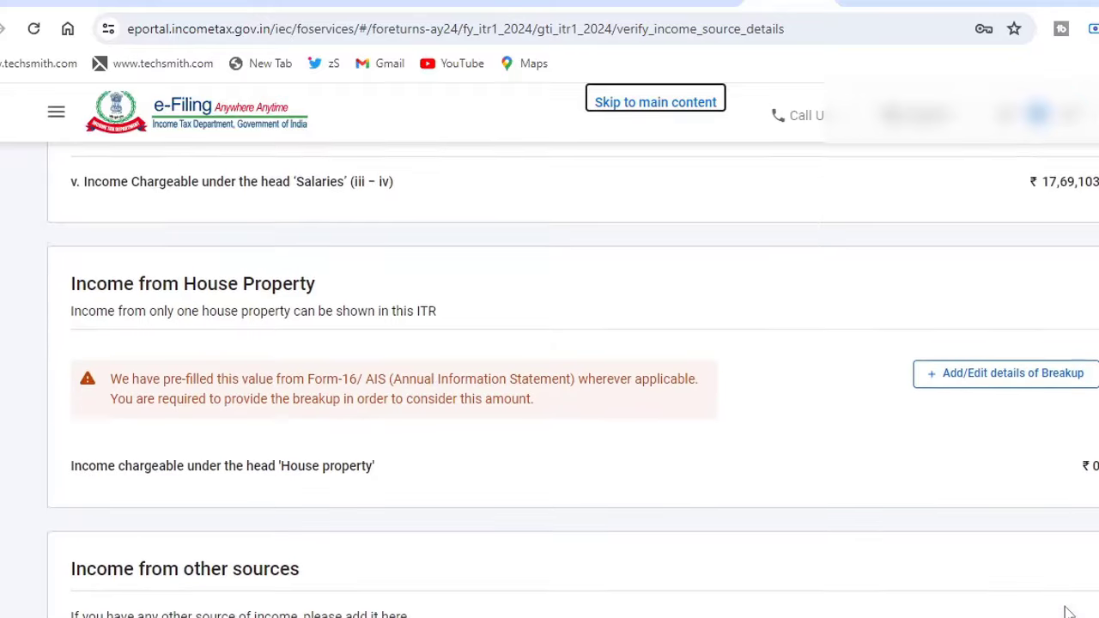
Open the house property income breakup, set the property type to Let Out and enter gross rent received of 2,00,000.
scroll(1069, 611, up, 1)
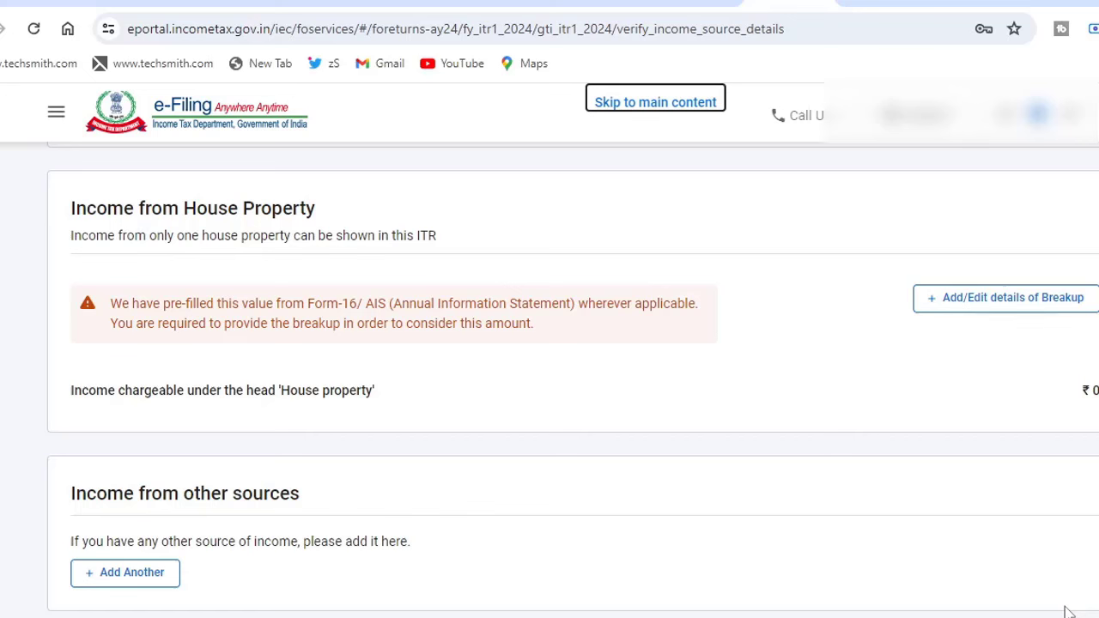
click(1052, 308)
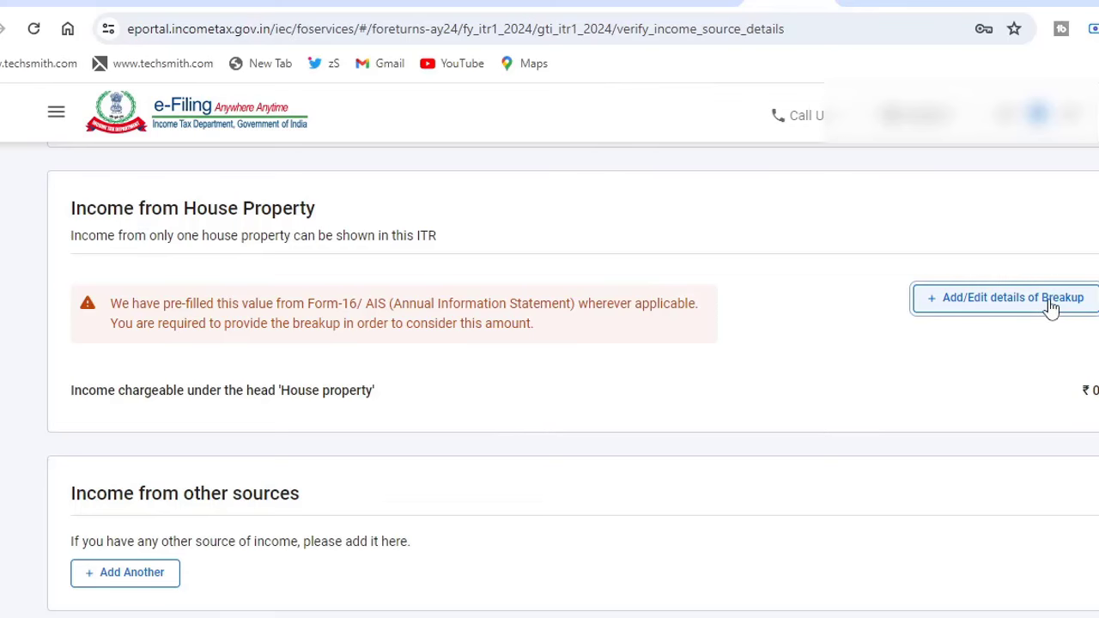
click(291, 319)
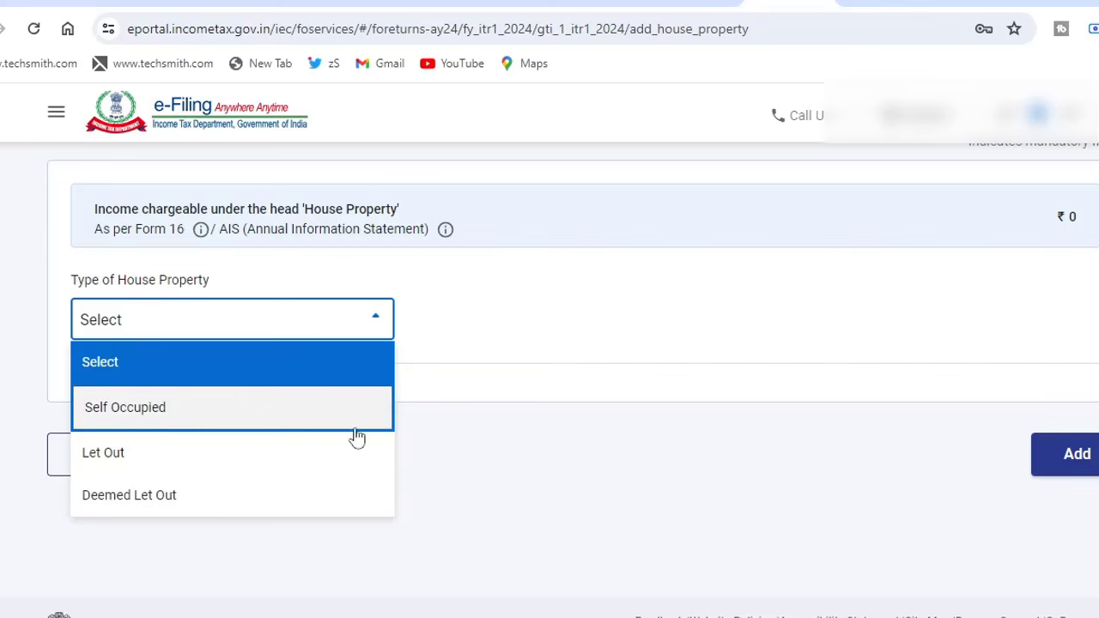
click(171, 462)
click(1028, 386)
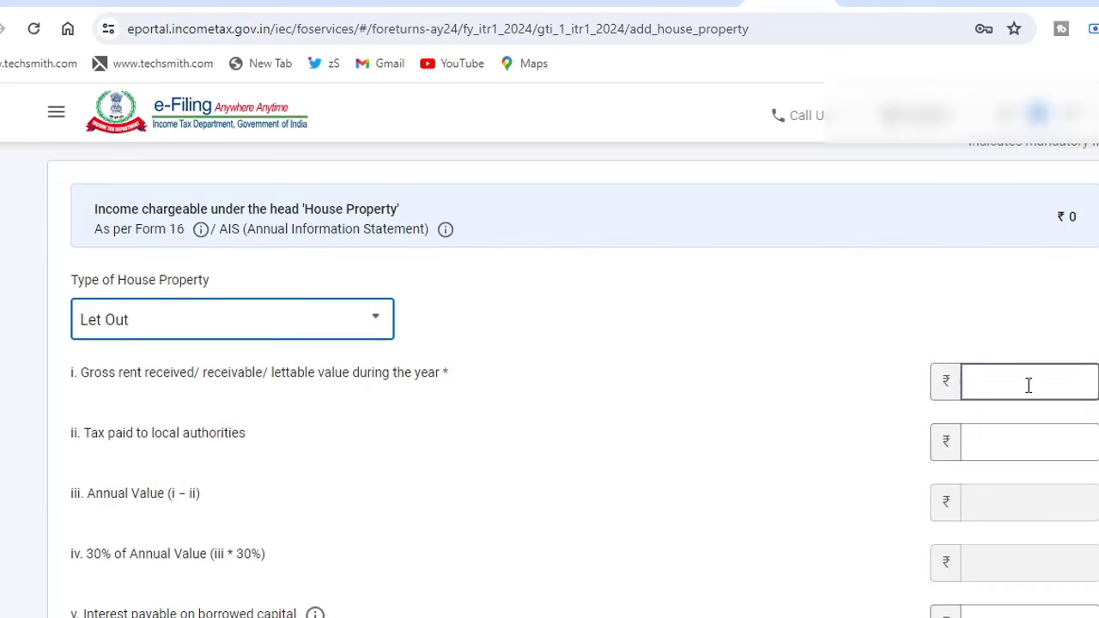
text(200000)
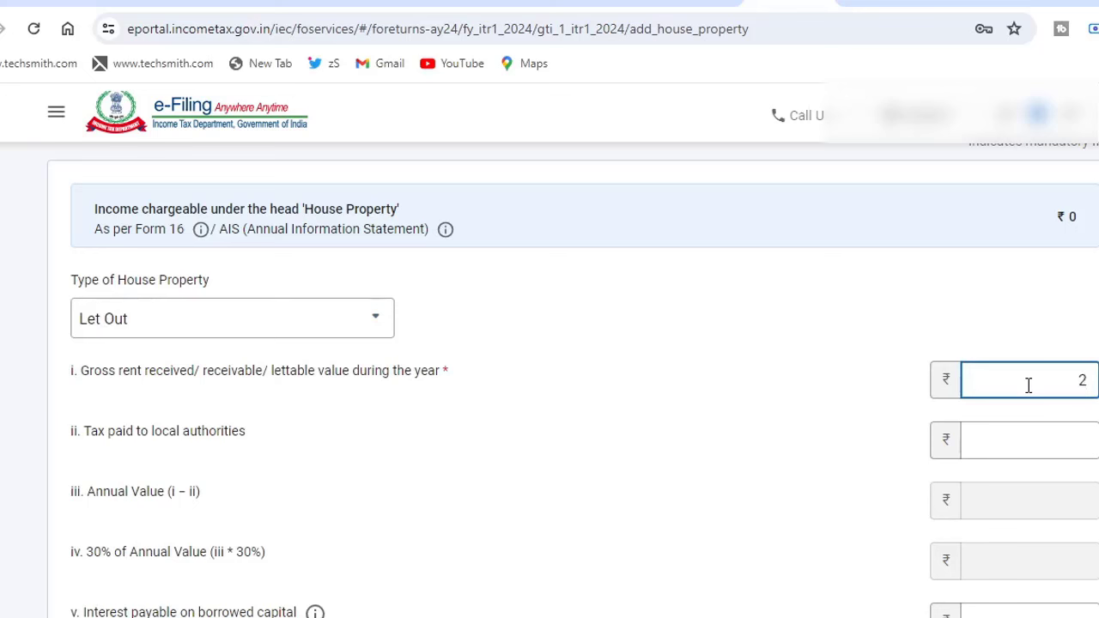
click(795, 417)
scroll(798, 416, down, 1)
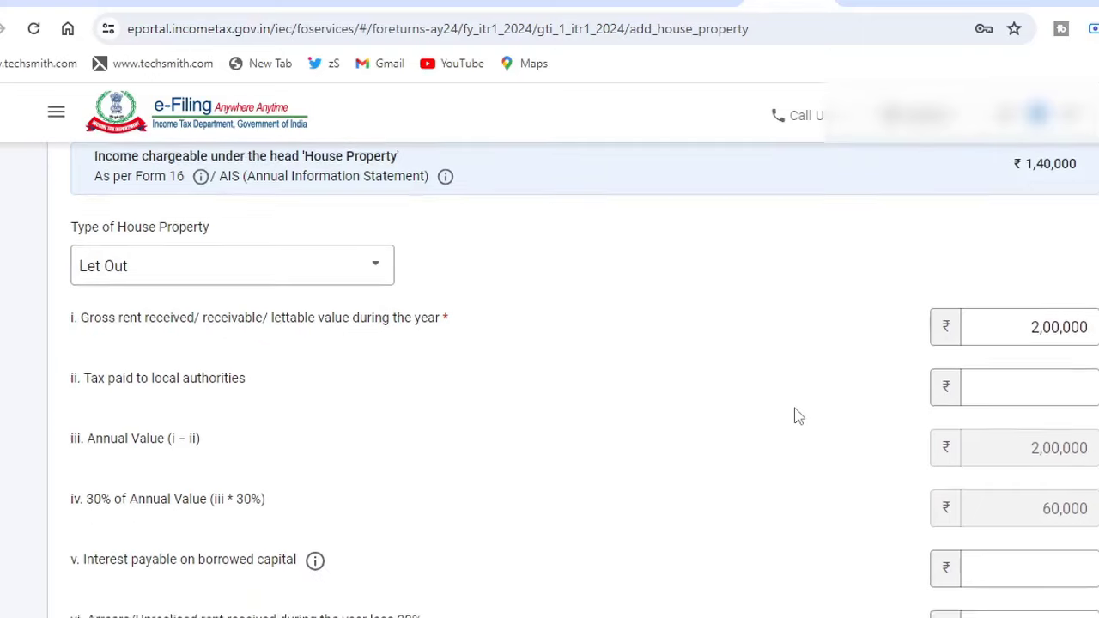
Enter 3,000 as tax paid to local authorities and 1,50,000 as interest payable on borrowed capital, and add the house property.
click(1046, 326)
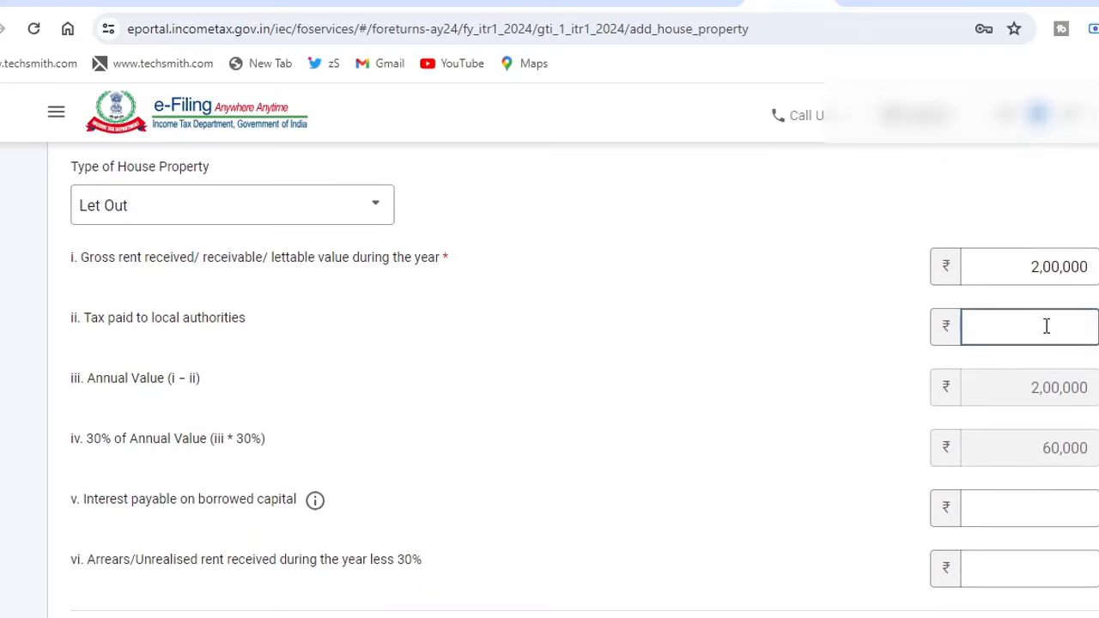
text(3,000)
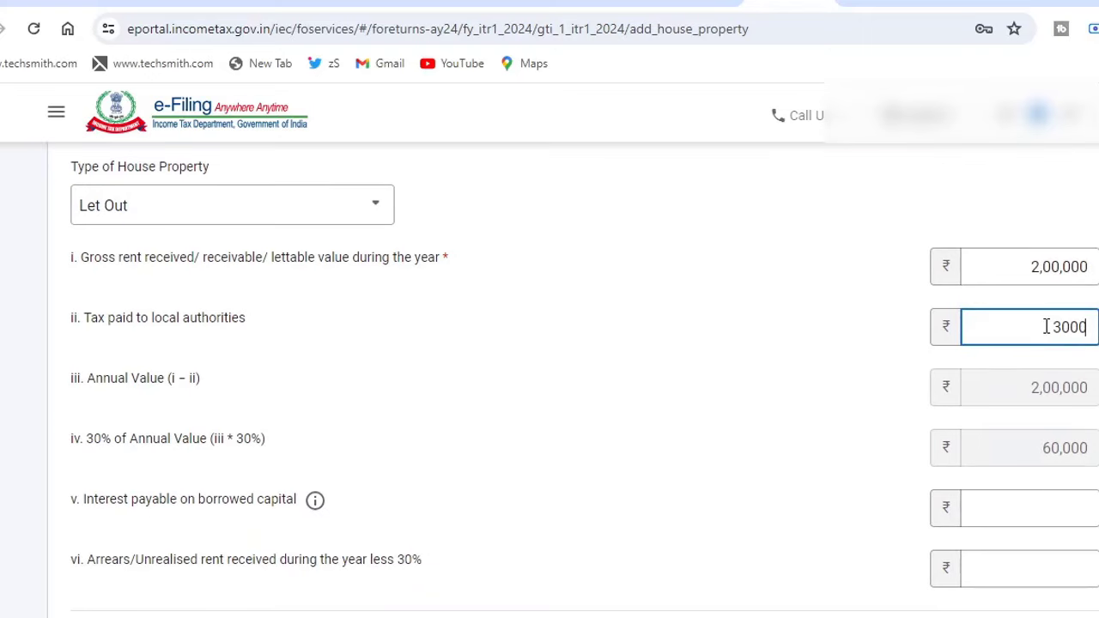
scroll(890, 341, down, 2)
click(1012, 323)
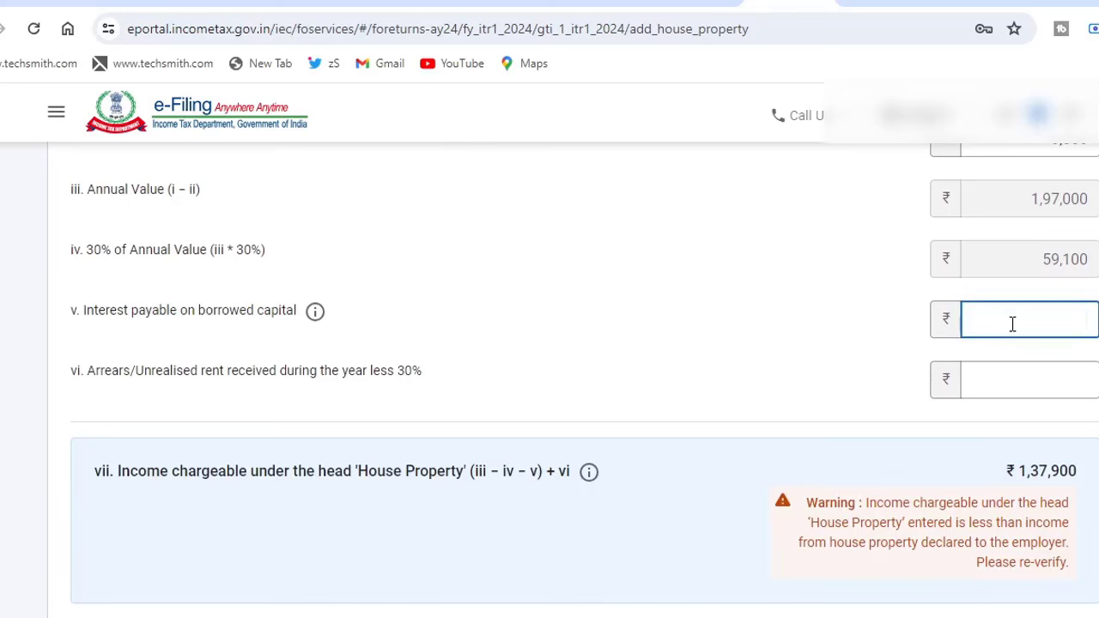
text(14)
key(BackSpace)
text(4)
key(BackSpace)
text(50000)
click(822, 354)
scroll(823, 354, down, 1)
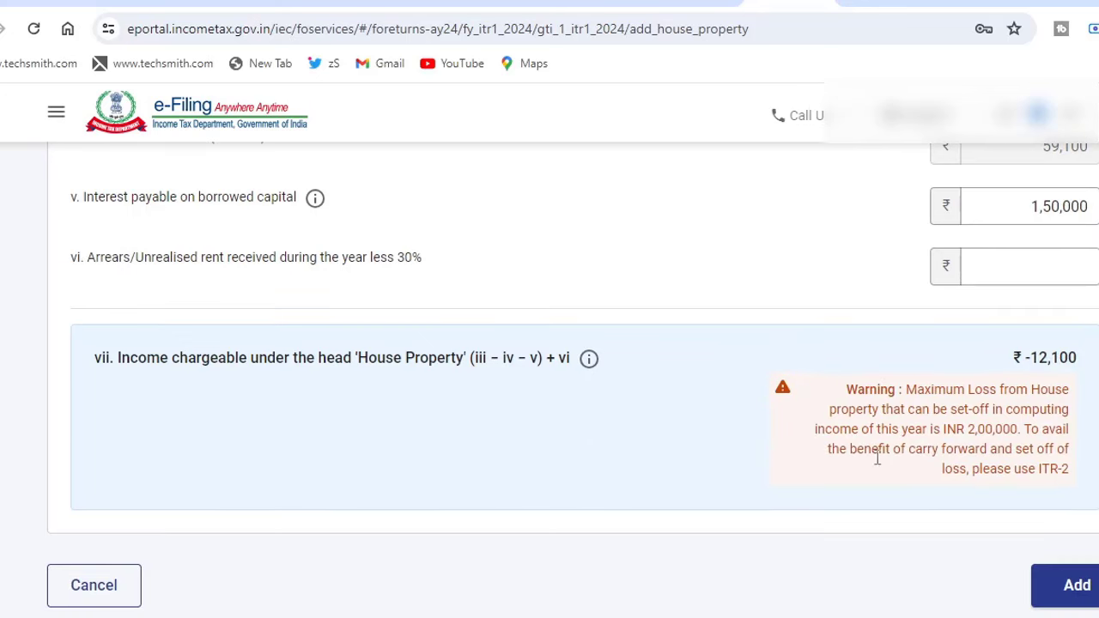
click(1078, 585)
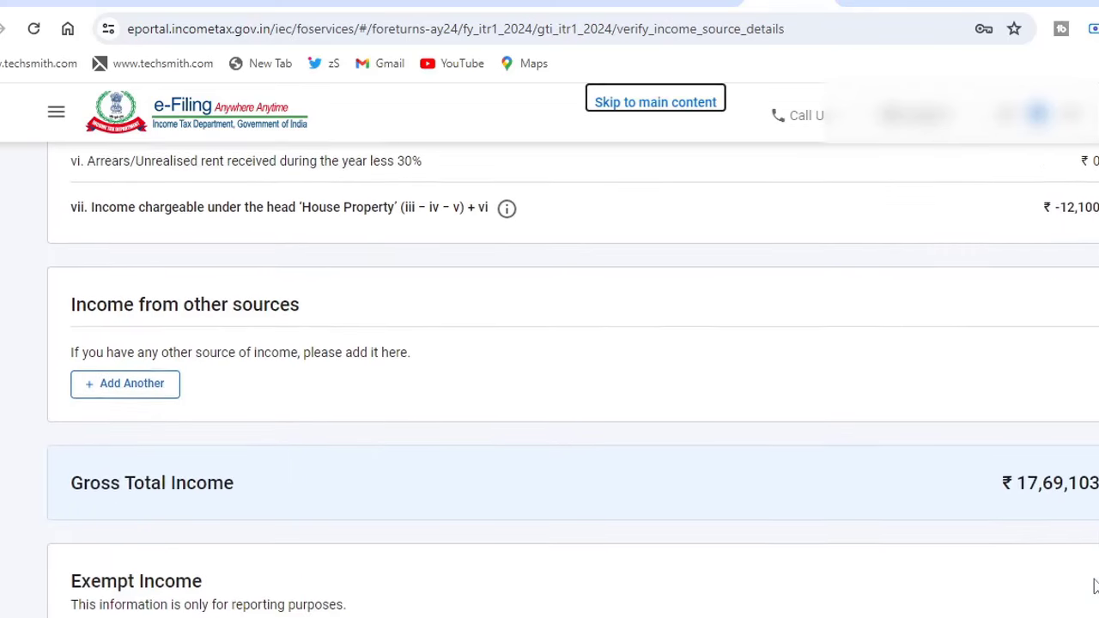
Start adding income from other sources and declare savings bank account interest of 10,000.
click(152, 376)
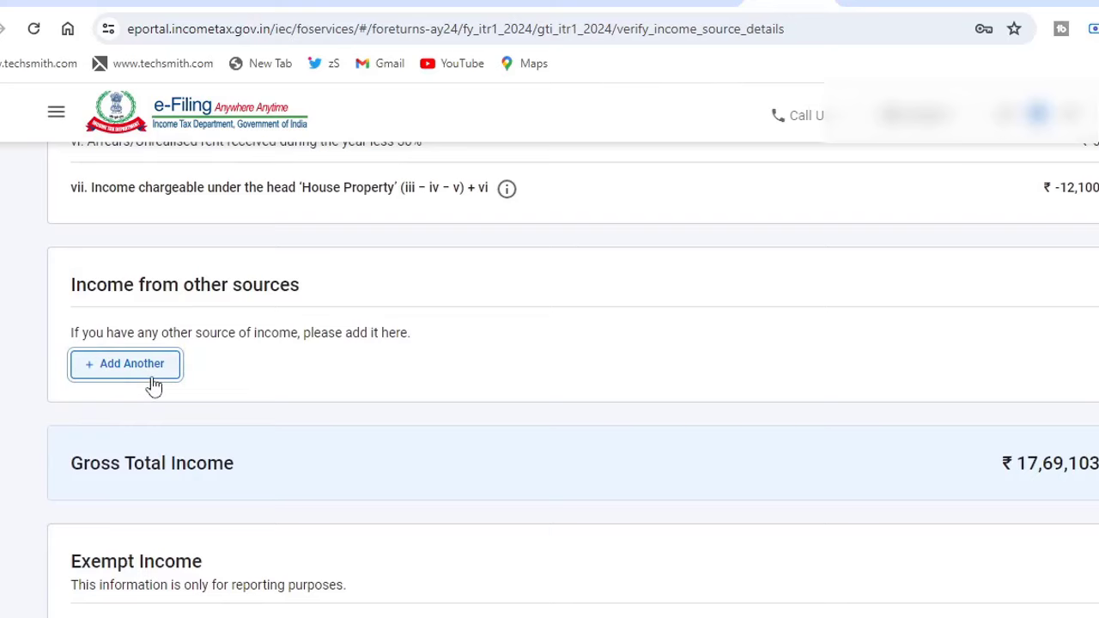
scroll(562, 292, down, 3)
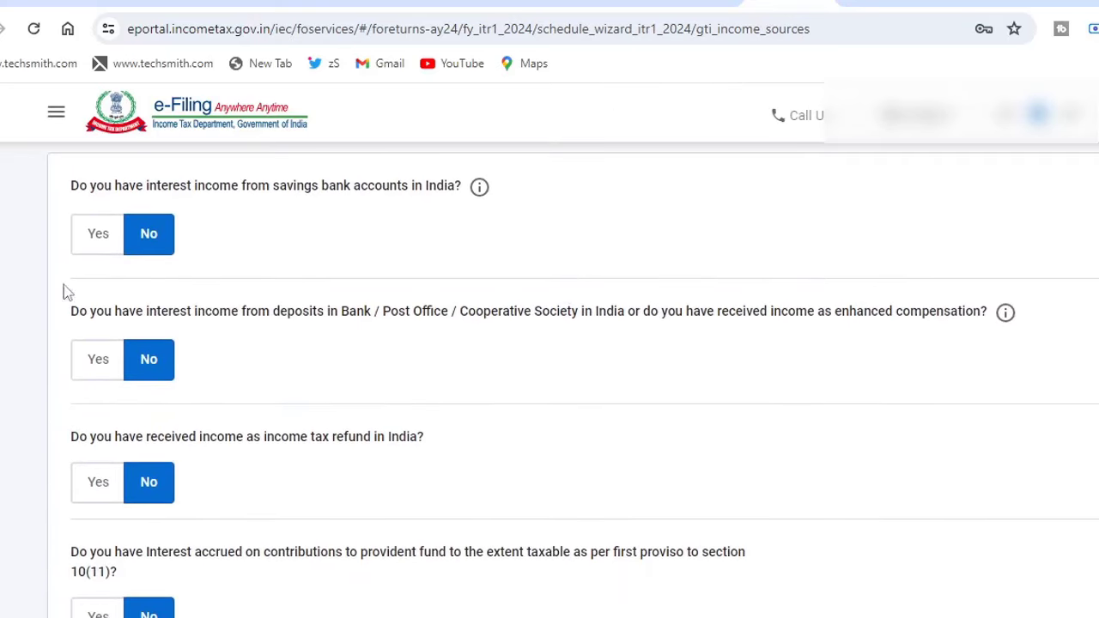
click(103, 240)
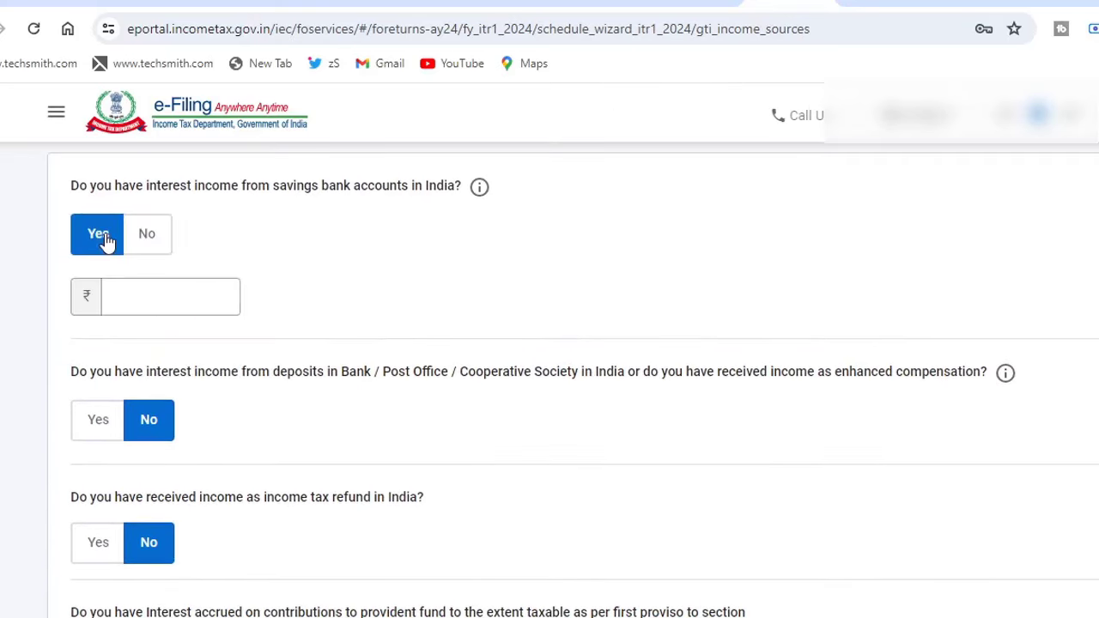
click(148, 298)
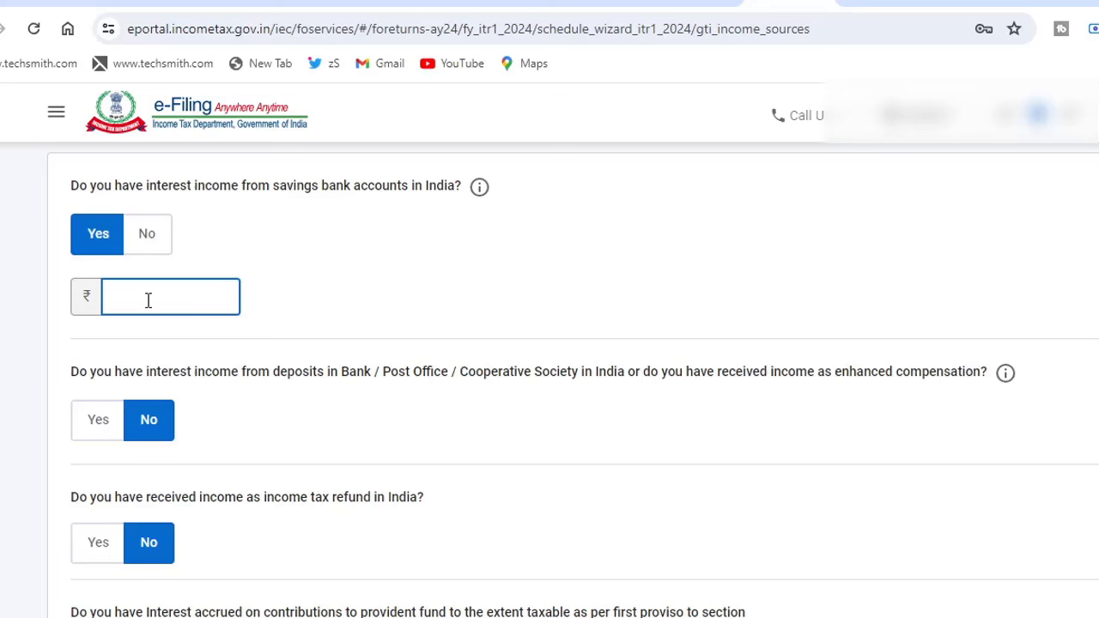
text(10000)
click(295, 310)
scroll(544, 425, down, 1)
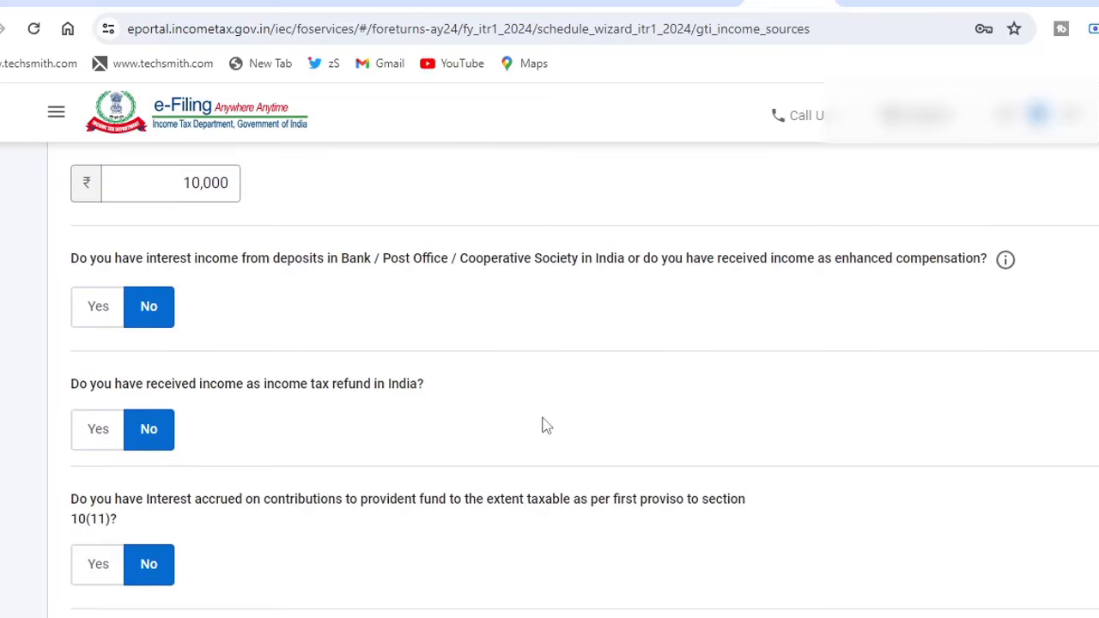
Declare interest income from bank, post office or cooperative society deposits of 25,000 and save the other sources.
click(110, 326)
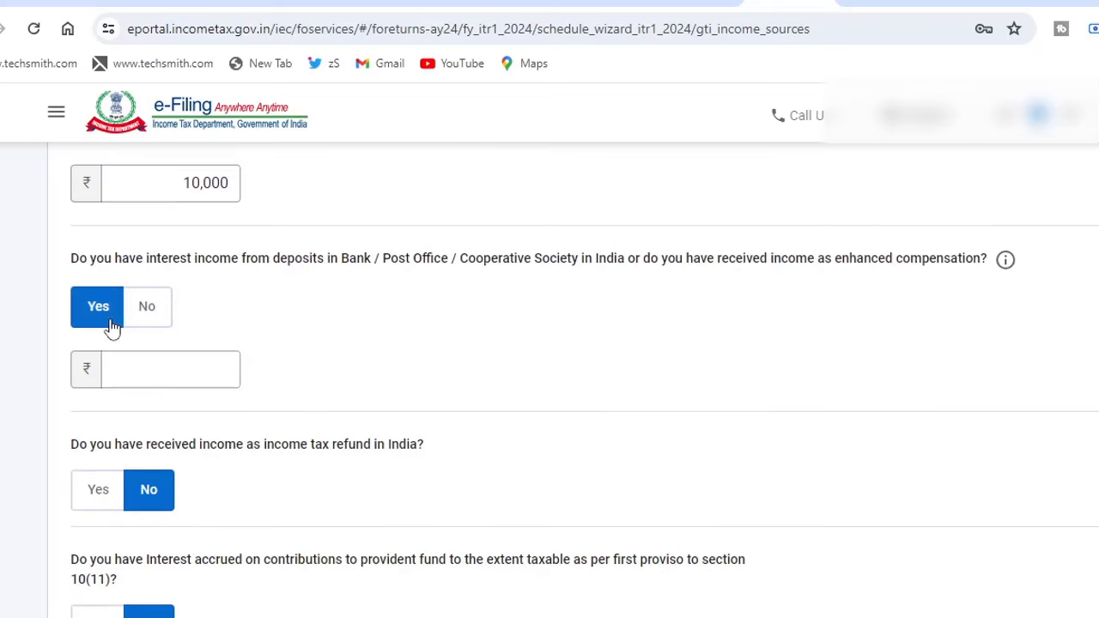
click(137, 365)
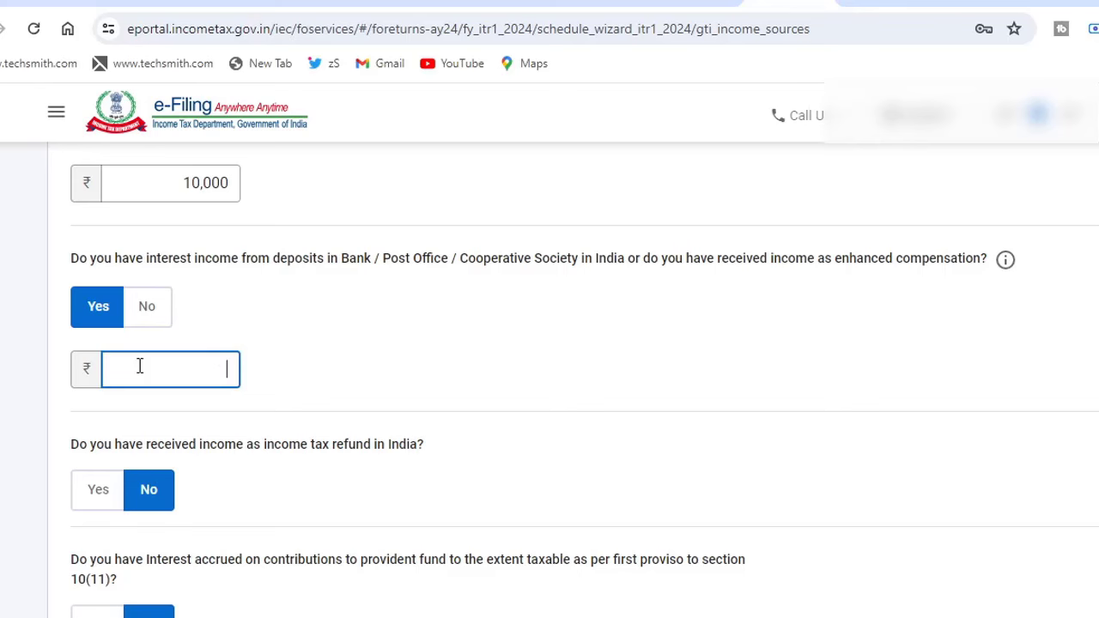
text(25,000)
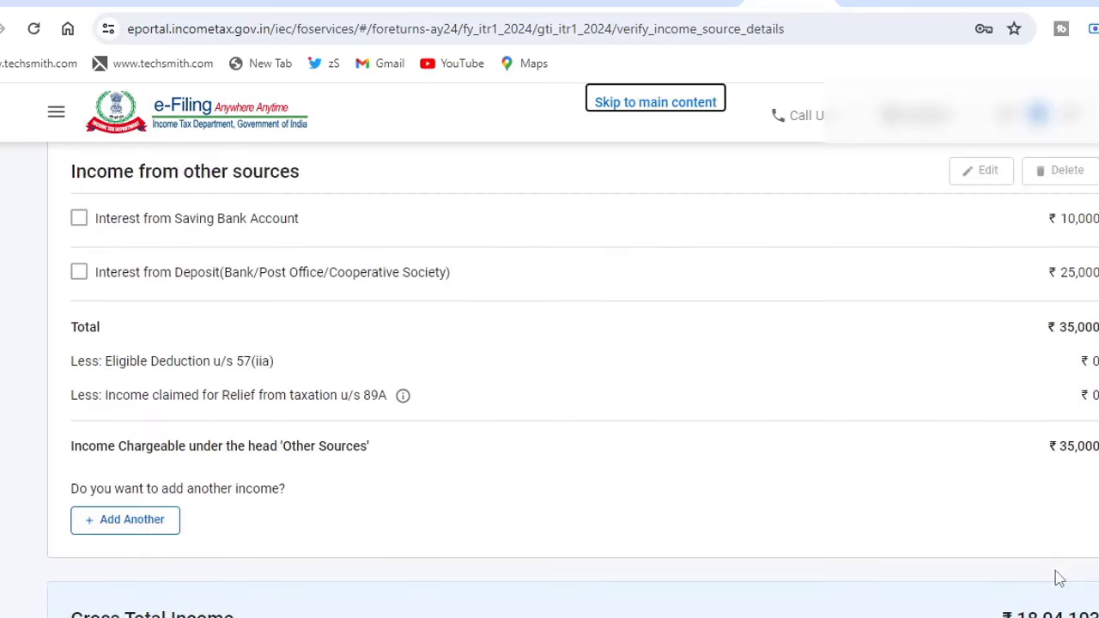
Look through the nature options for exempt income without adding any, and confirm the Gross Total Income section.
scroll(1060, 579, down, 3)
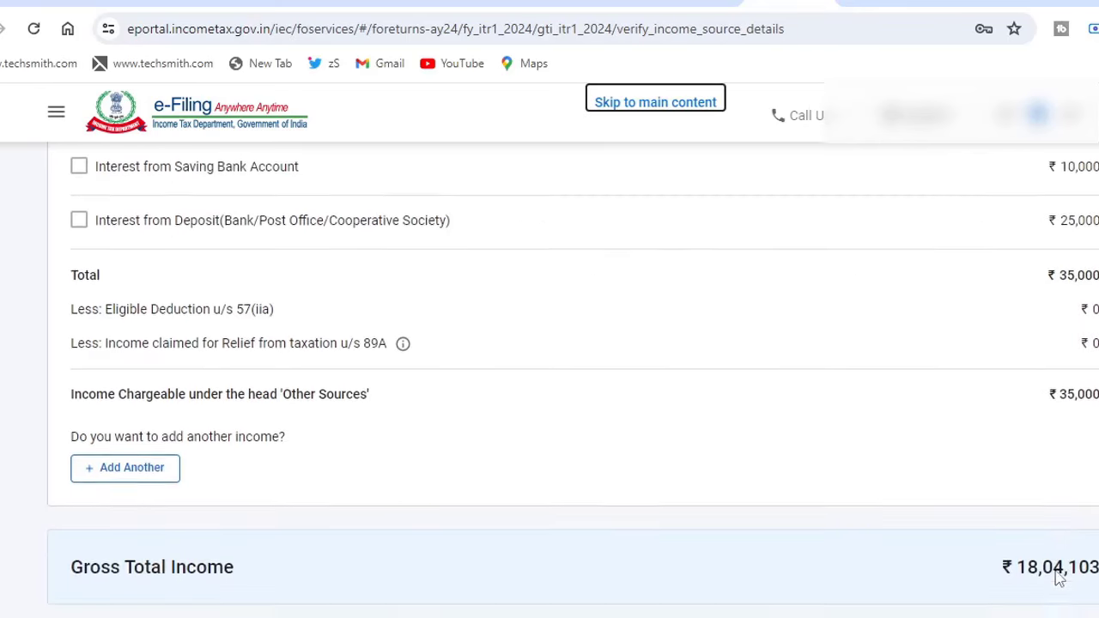
scroll(1060, 579, down, 3)
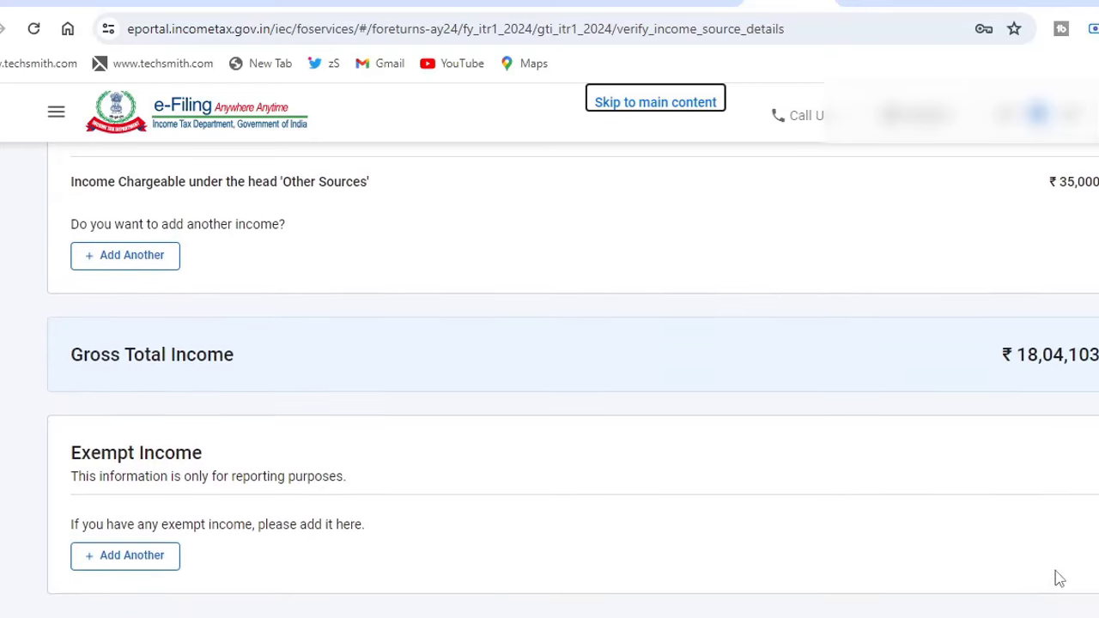
scroll(1060, 578, down, 1)
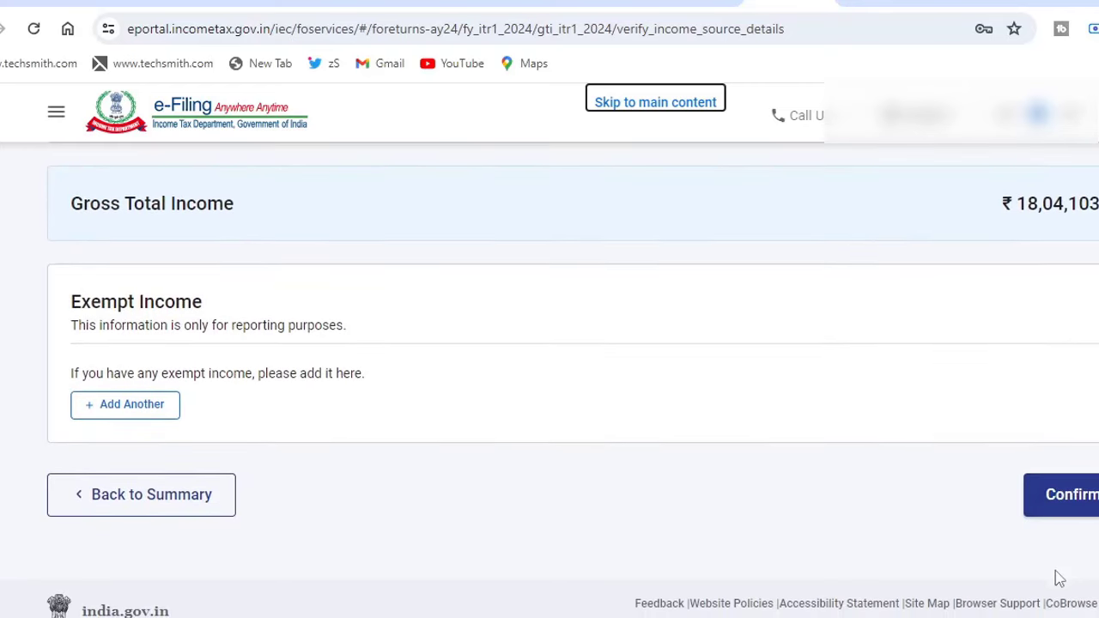
click(129, 413)
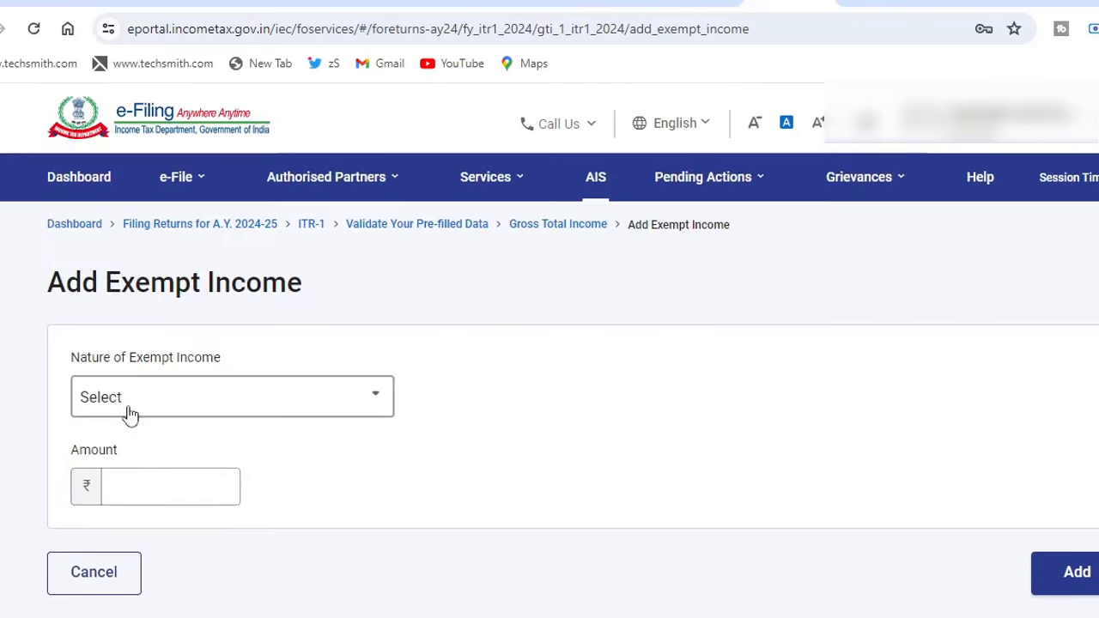
click(372, 412)
click(441, 398)
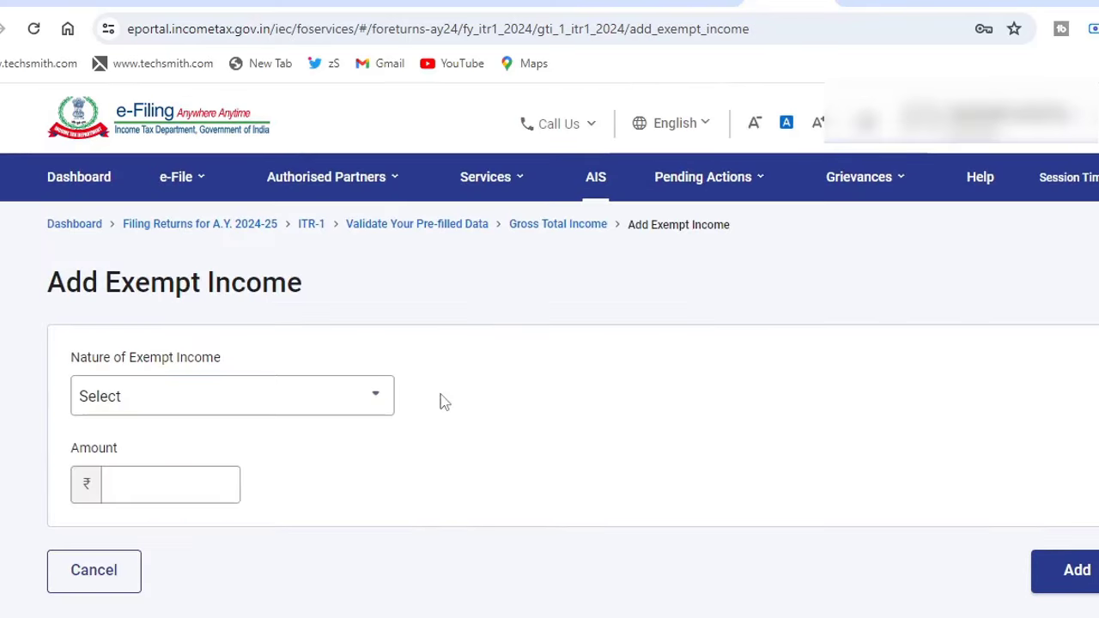
scroll(441, 398, down, 1)
click(375, 366)
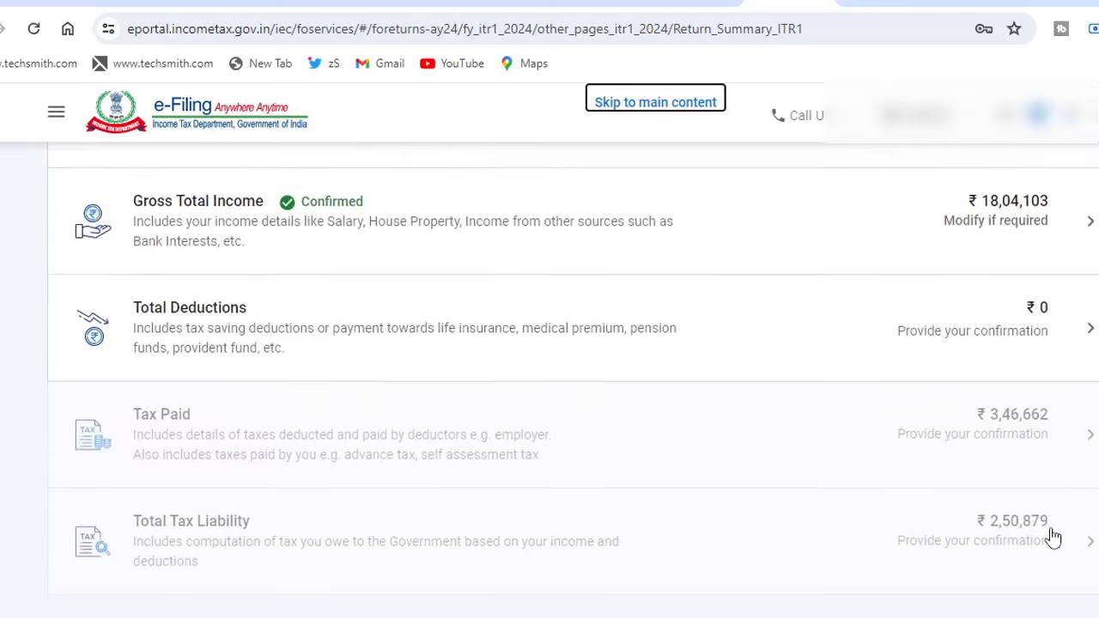
Open Total Deductions, continue past the section 80CCD(2) question unanswered, and confirm the section without adding deductions.
scroll(1053, 537, down, 1)
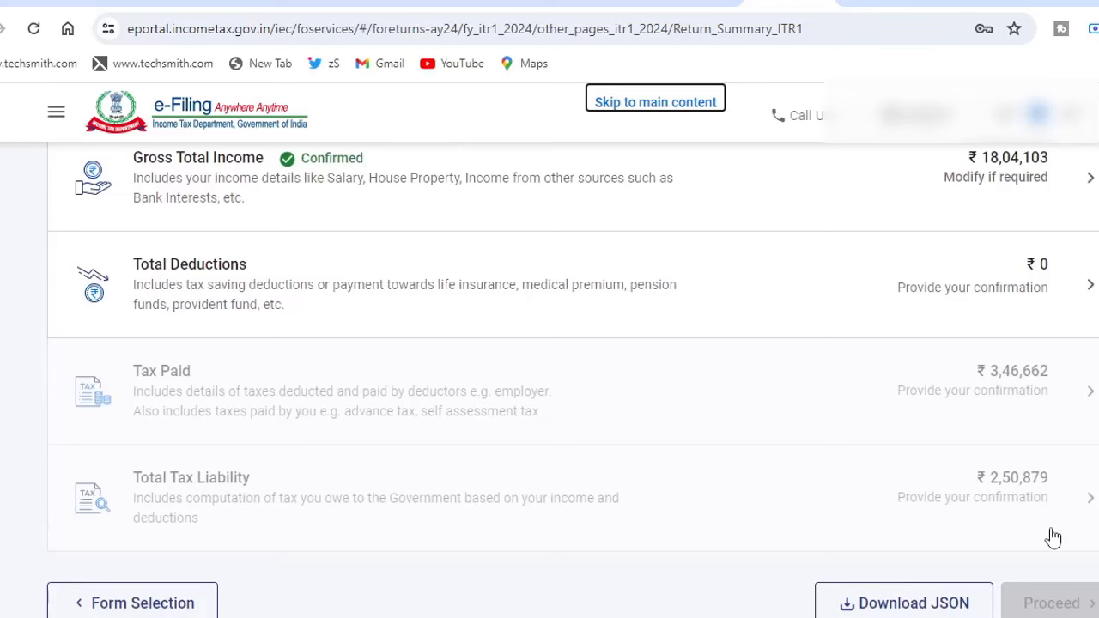
click(544, 287)
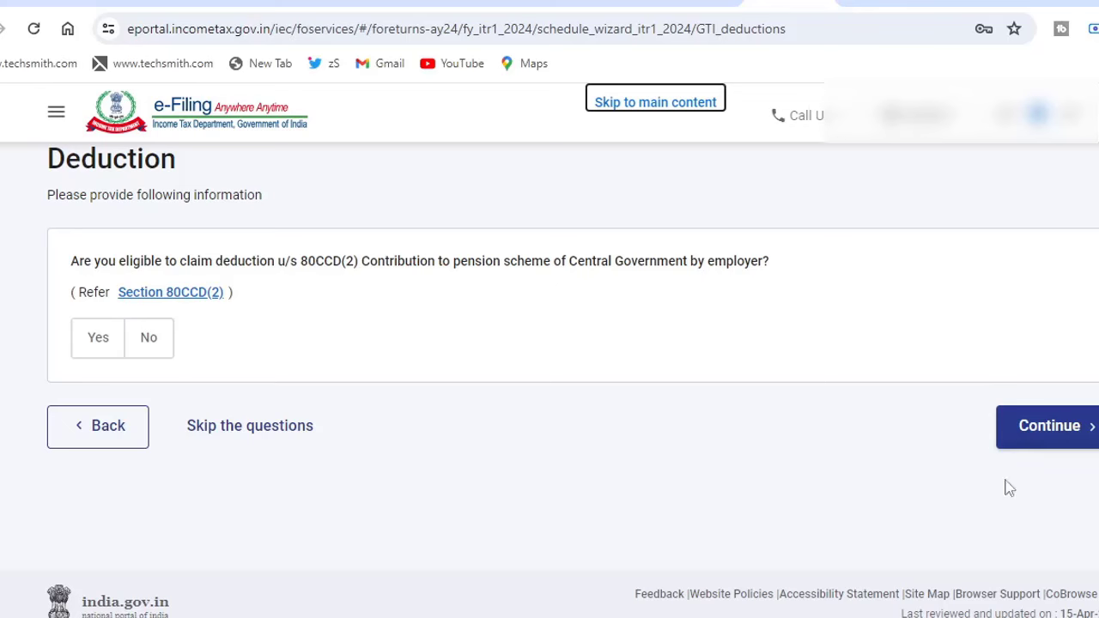
click(1092, 427)
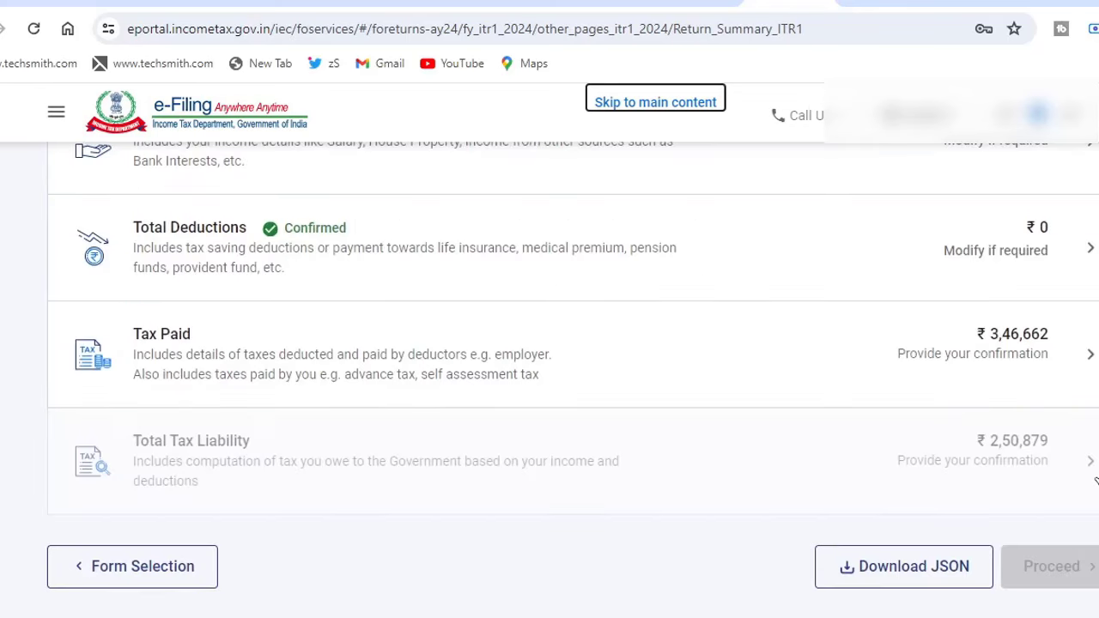
Open Tax Paid, show the details of TDS on salary income, and confirm the section.
click(482, 376)
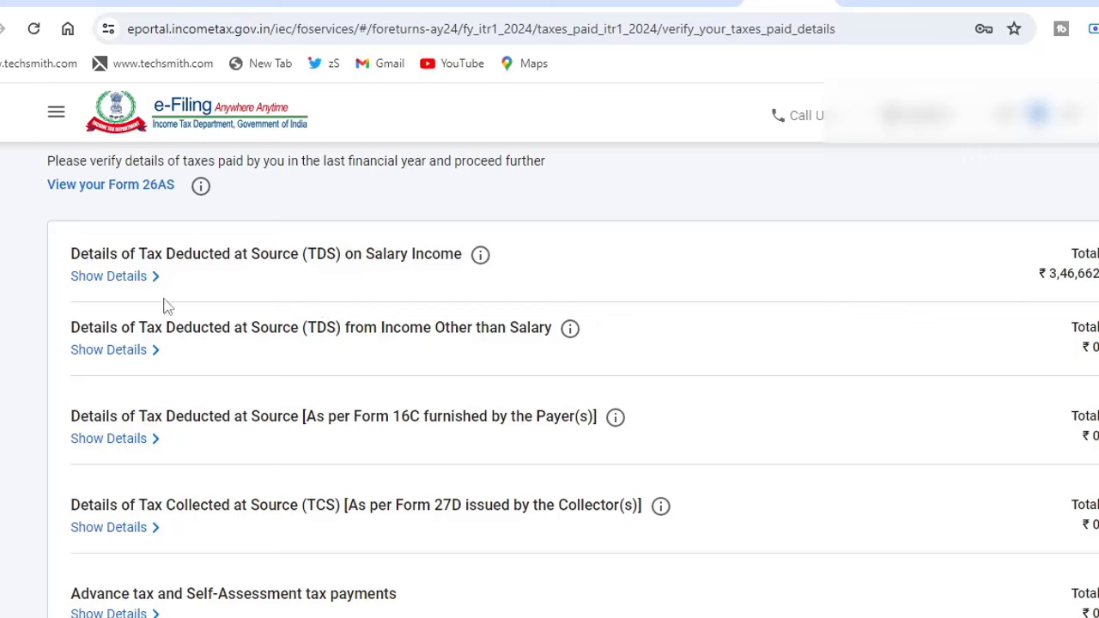
click(108, 276)
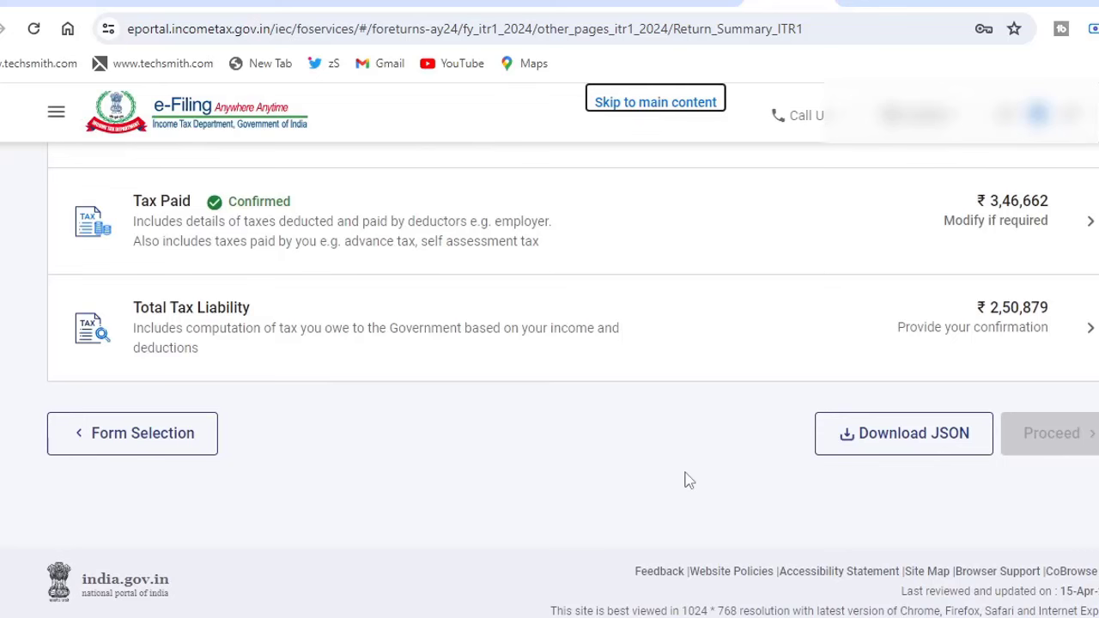
Open Total Tax Liability, review the computation of income, tax, interest and fees, and confirm it to reach the tax summary.
click(507, 327)
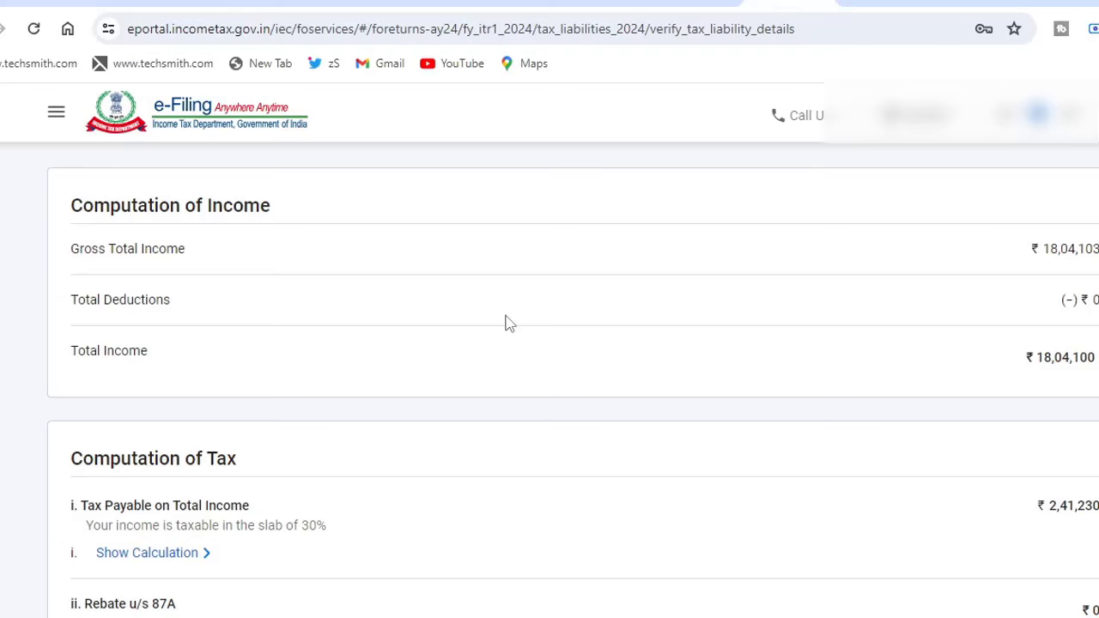
scroll(507, 323, down, 3)
scroll(507, 323, down, 1)
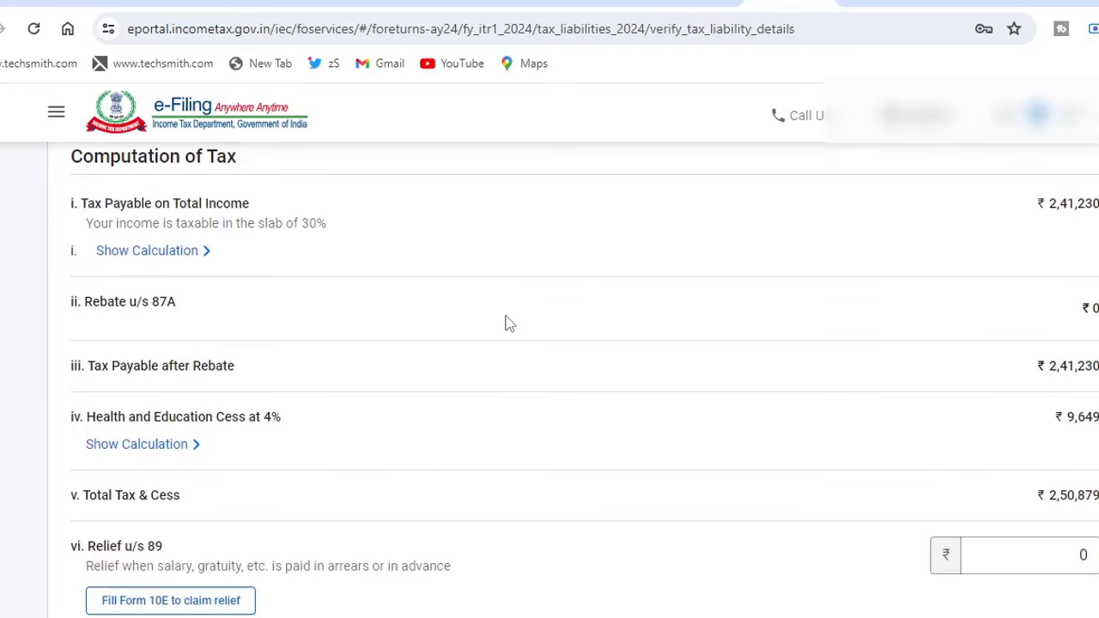
scroll(507, 323, down, 6)
scroll(506, 323, down, 2)
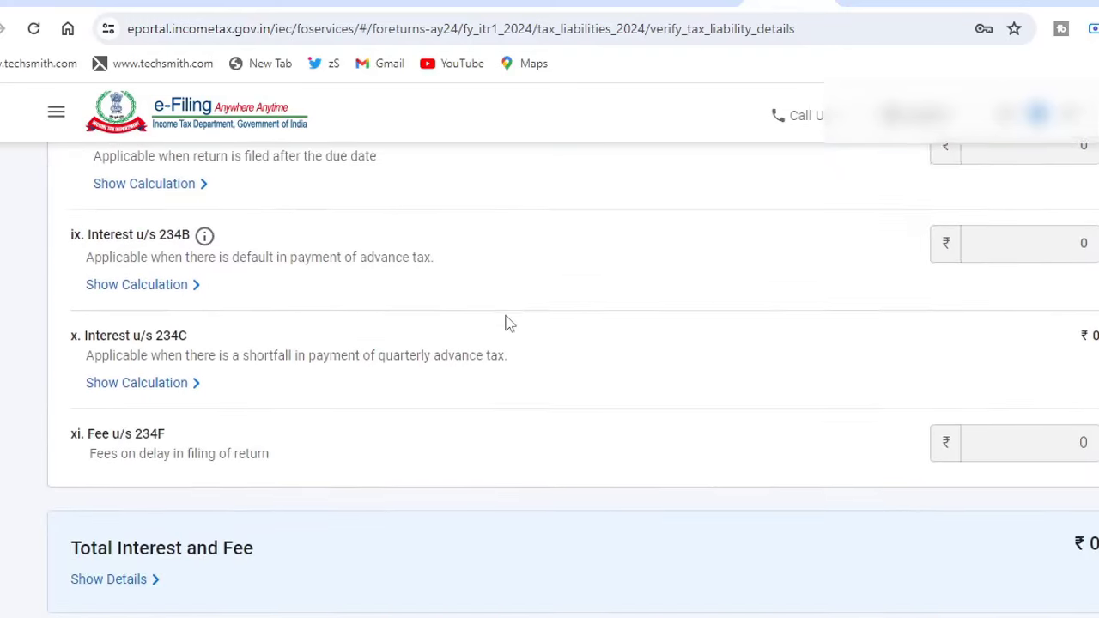
scroll(506, 323, down, 1)
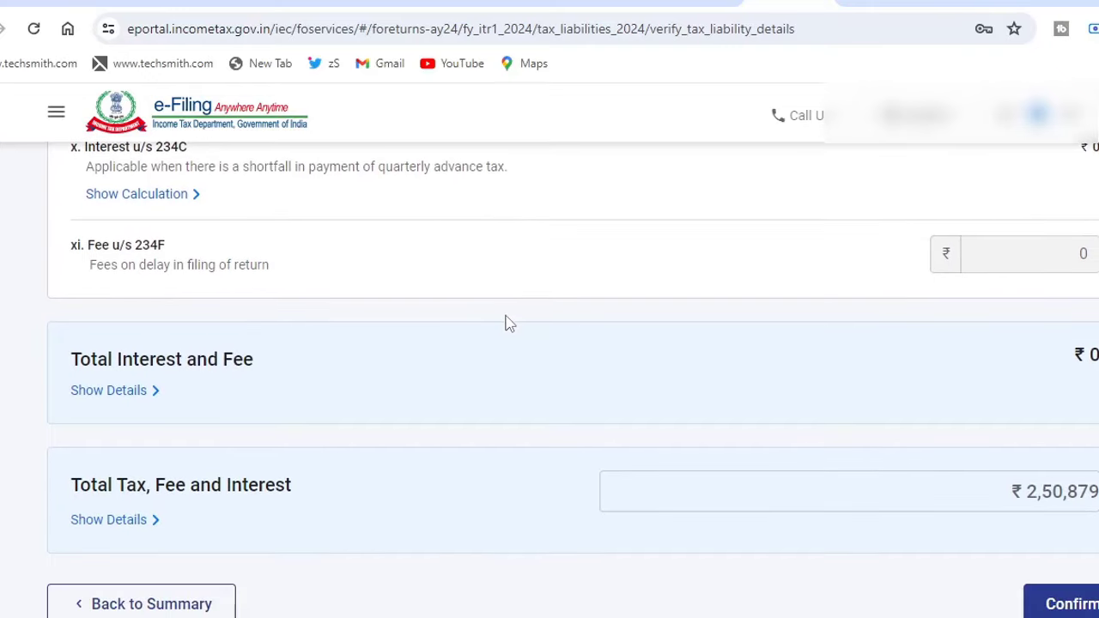
scroll(506, 323, down, 2)
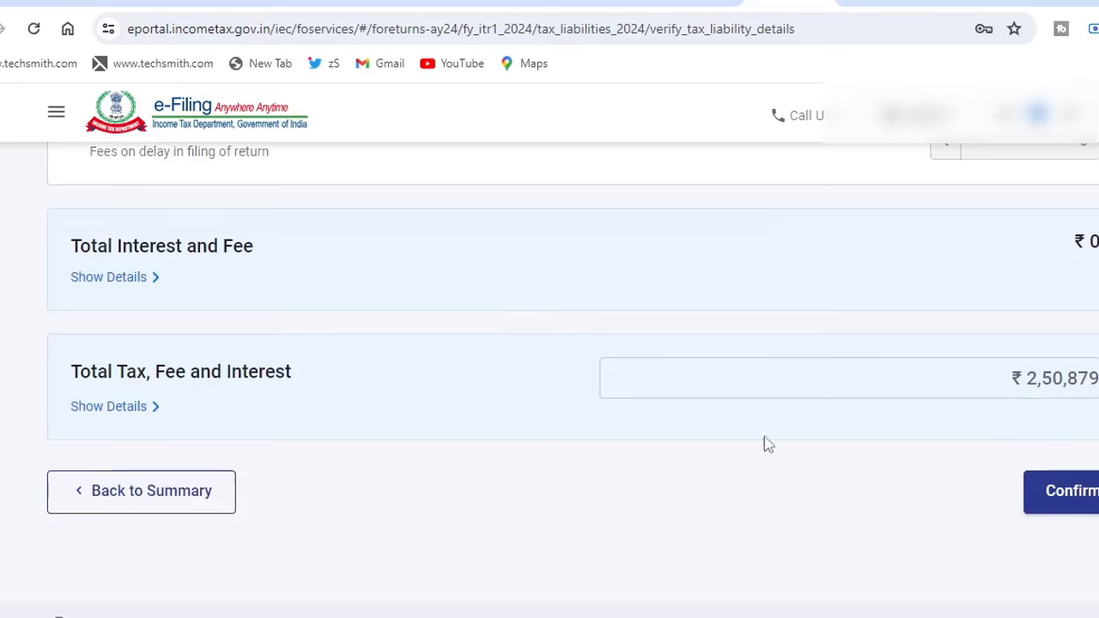
click(1049, 491)
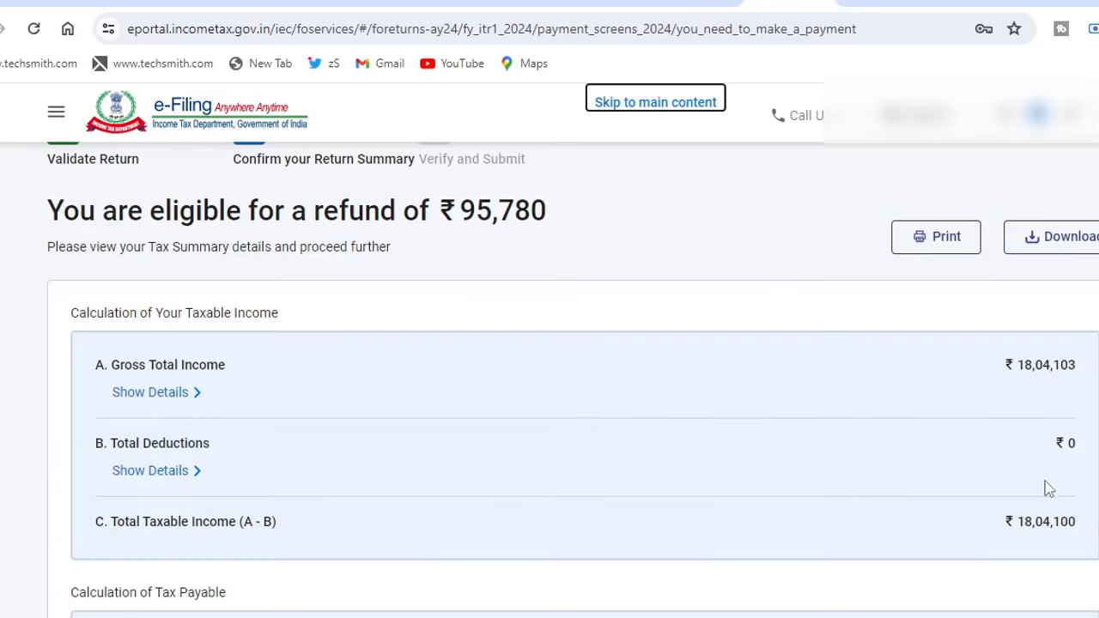